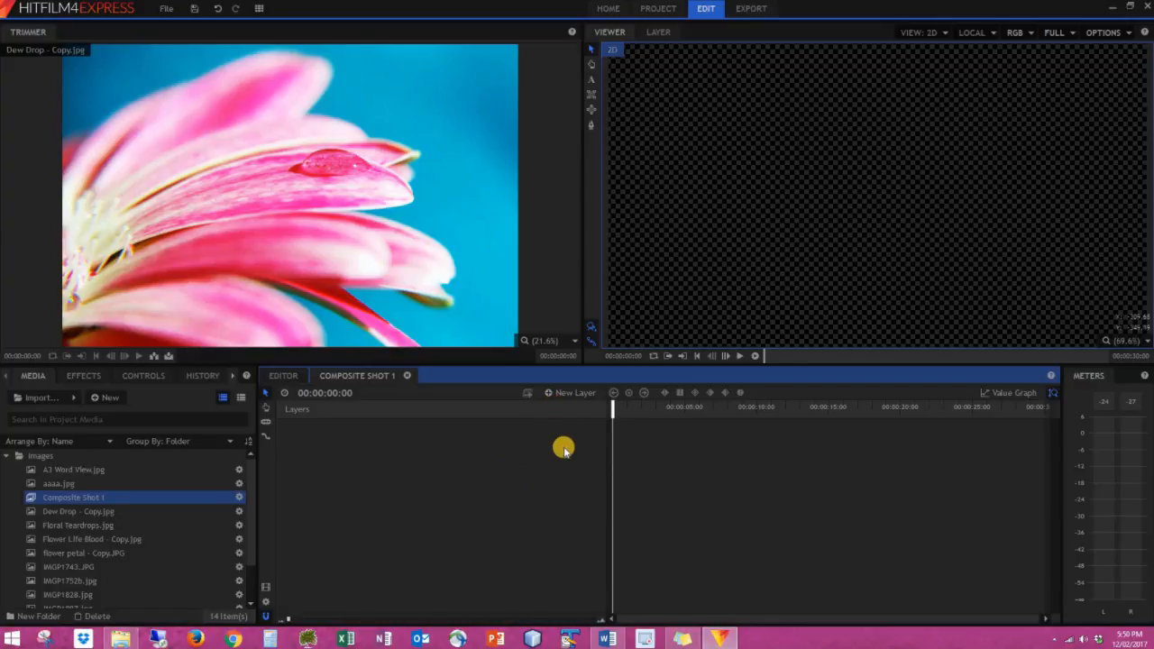
Step: Add a new text layer to the composite shot with a width and height of 400
click(559, 395)
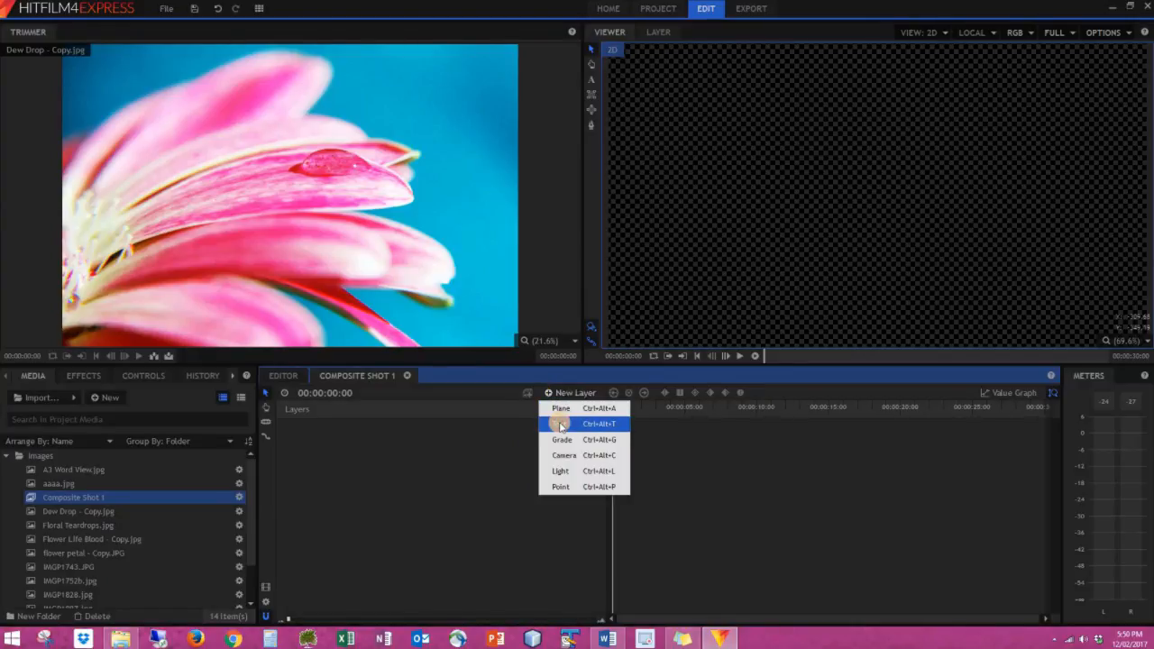
click(561, 425)
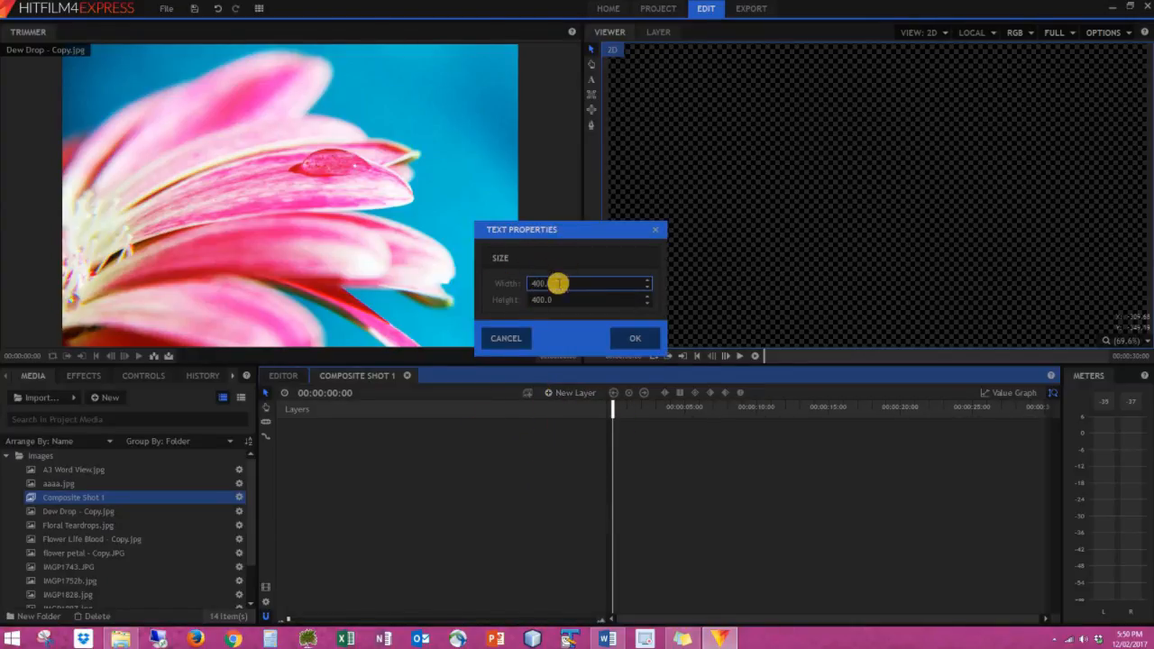
click(525, 286)
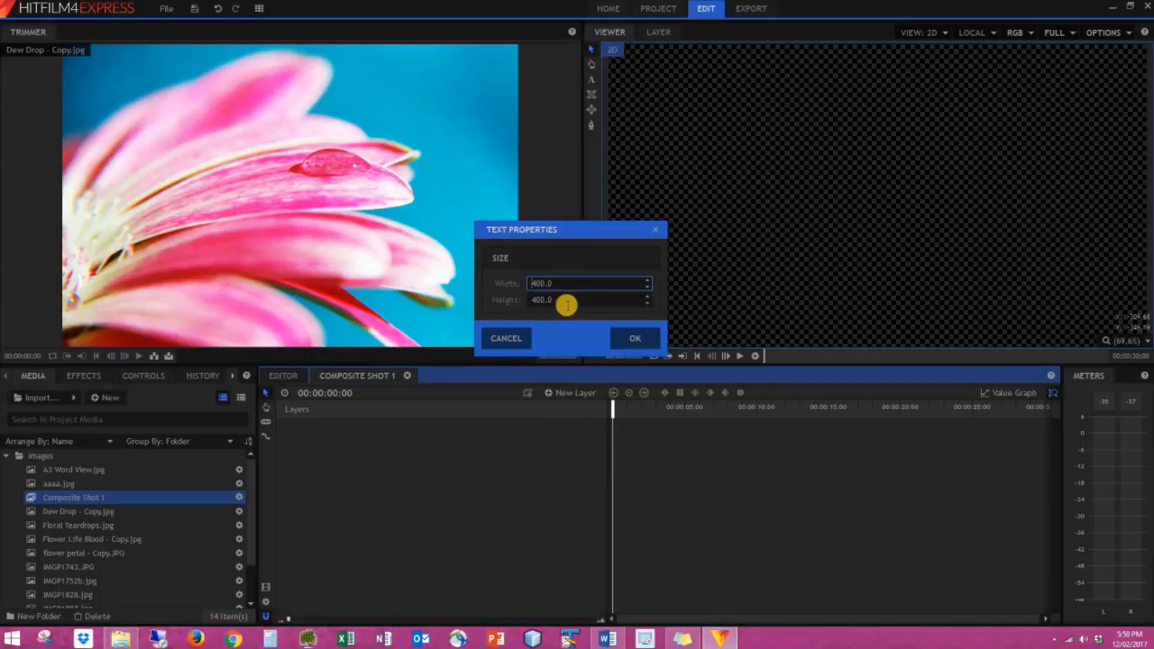
click(632, 338)
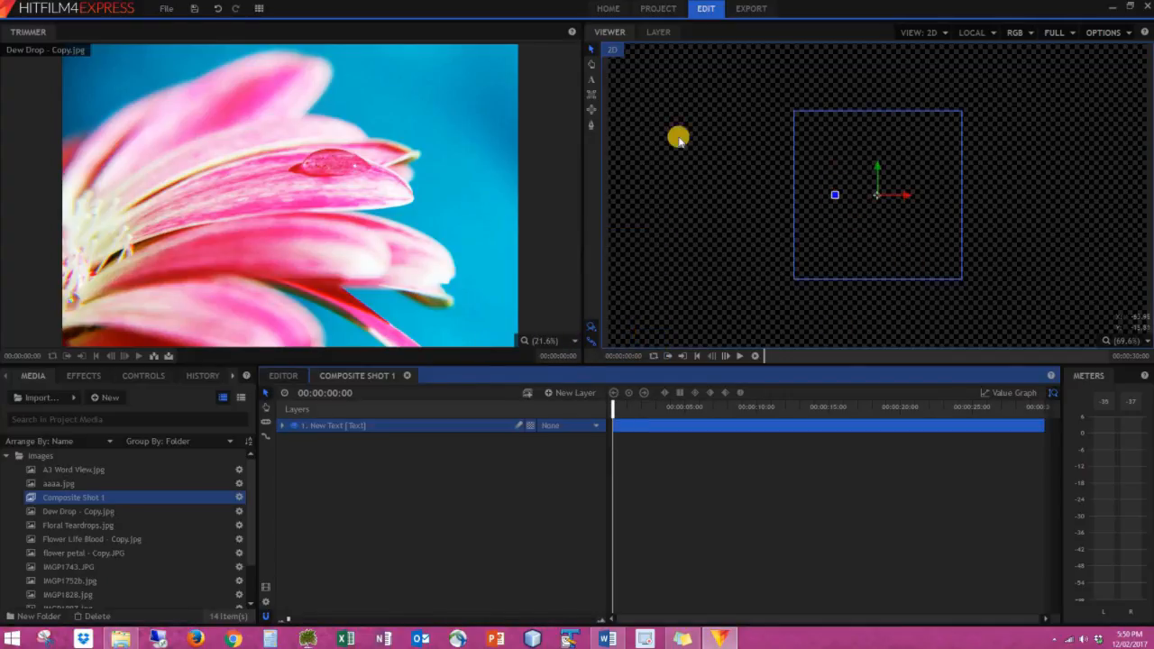
Step: Enter the title "Emphemeral Beauty" in the text layer's box using the Text tool
click(814, 133)
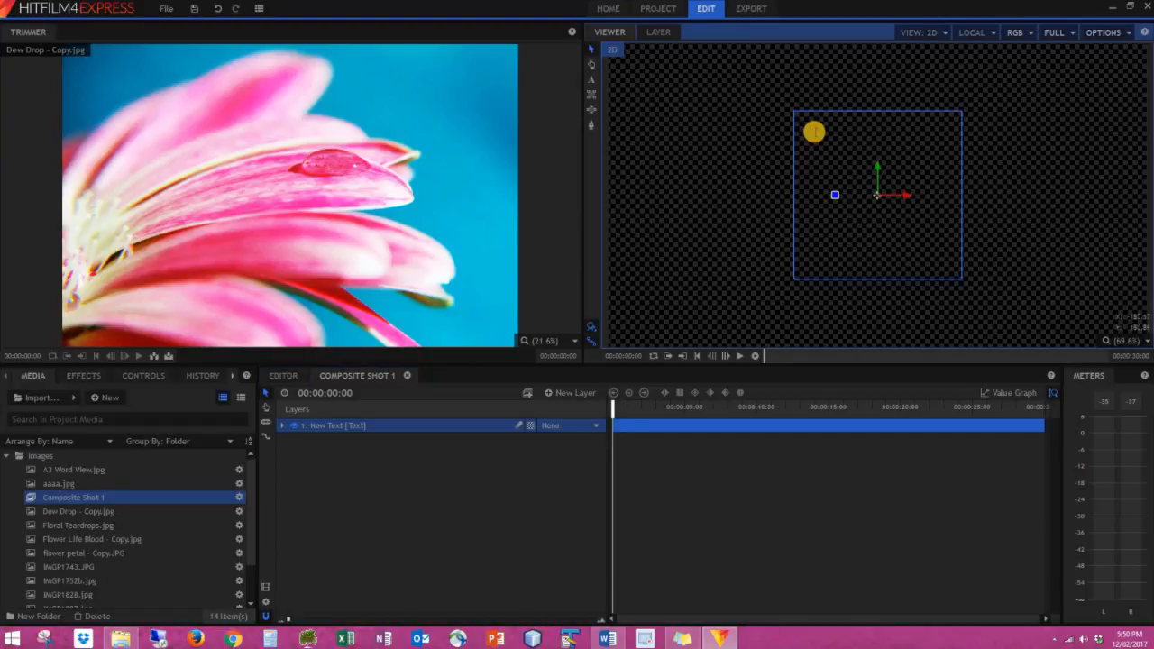
key(t)
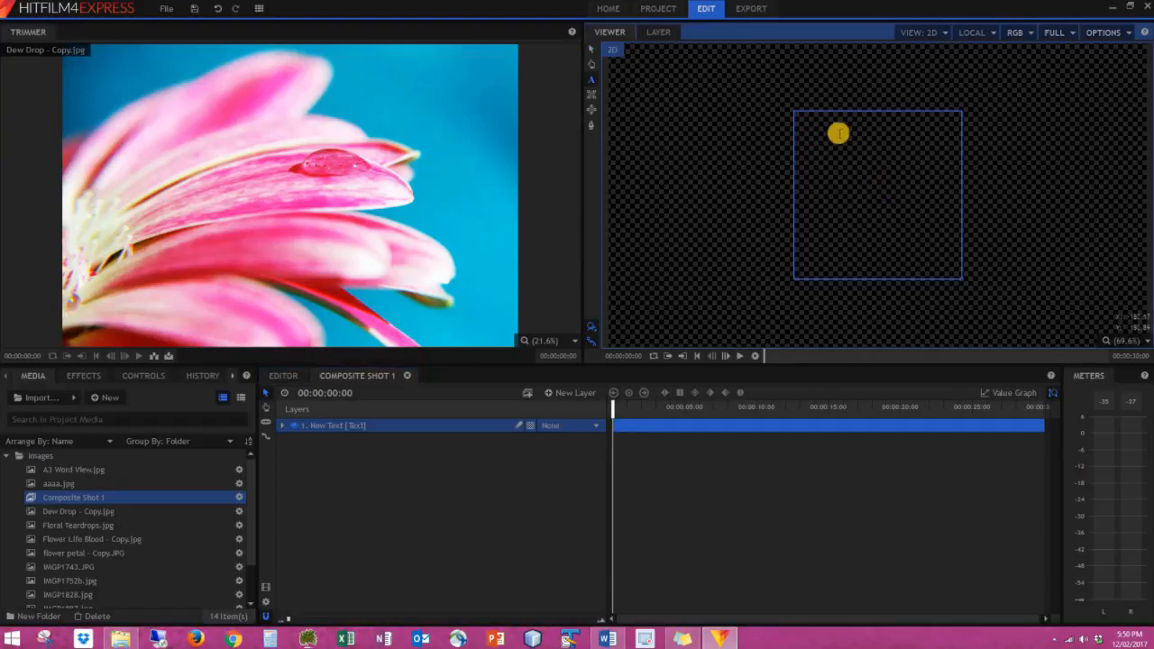
click(588, 50)
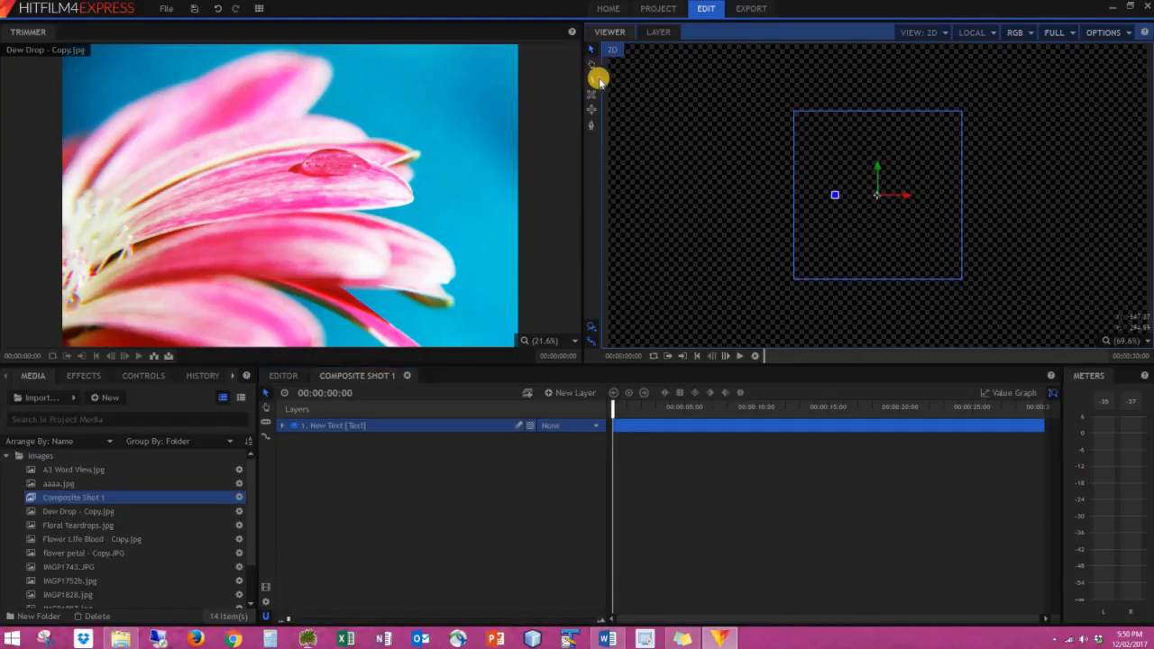
click(591, 79)
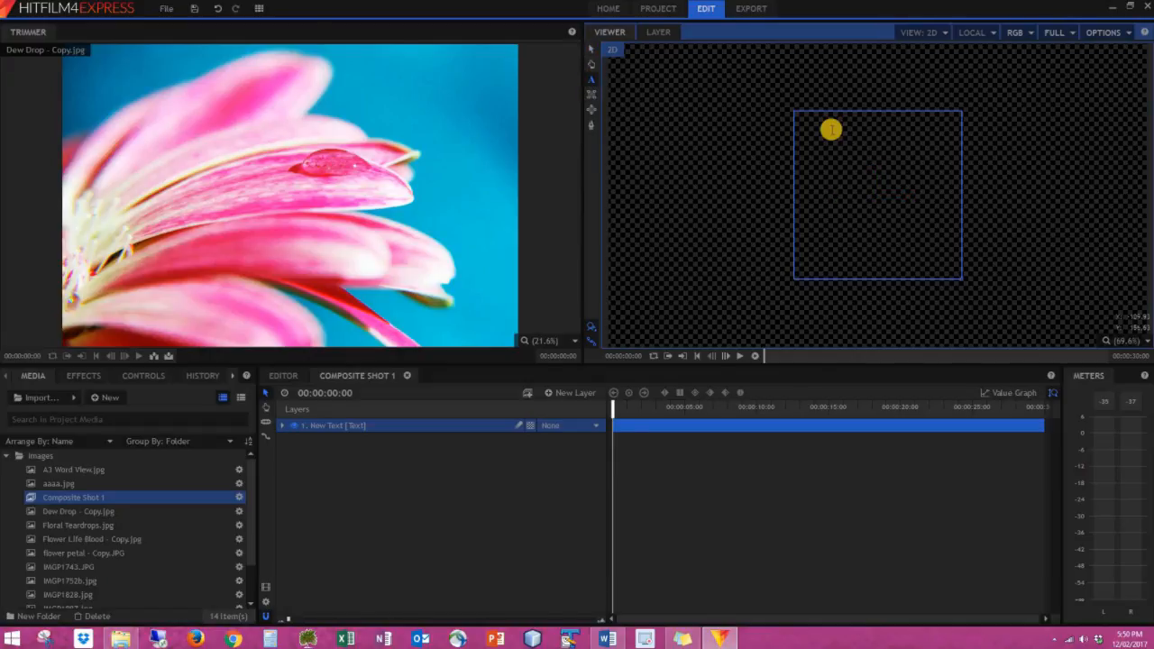
text(Emphemeral)
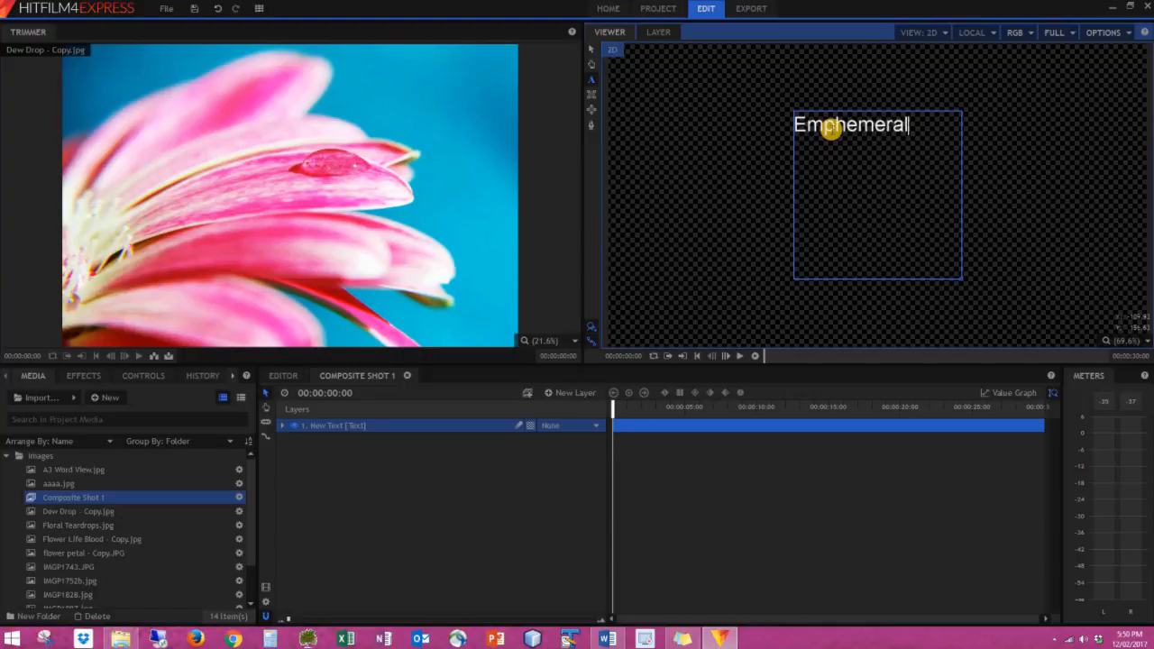
text( Beauty)
key(Escape)
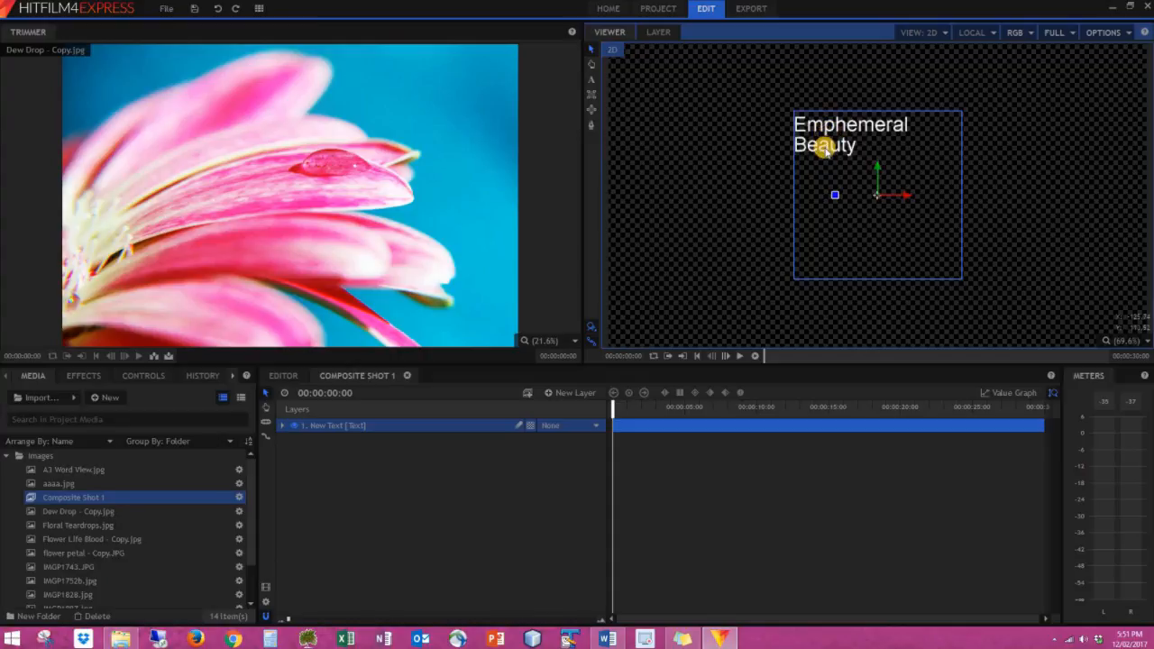
Step: Change the font of the whole "Emphemeral Beauty" title to Annabel Script
click(233, 377)
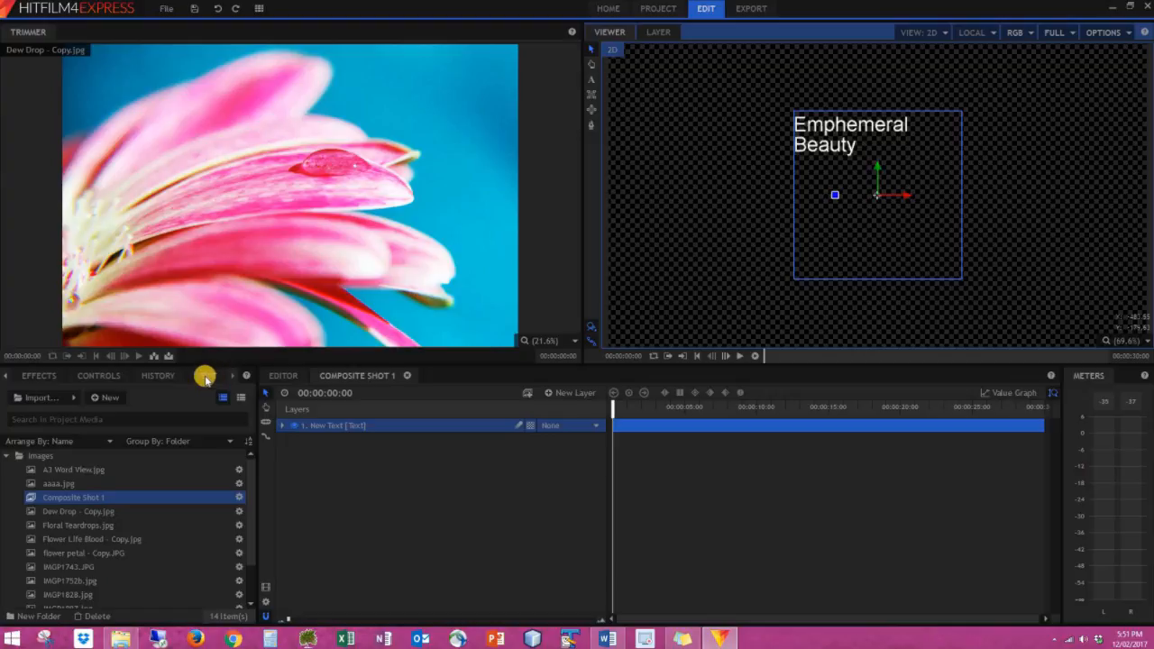
click(207, 376)
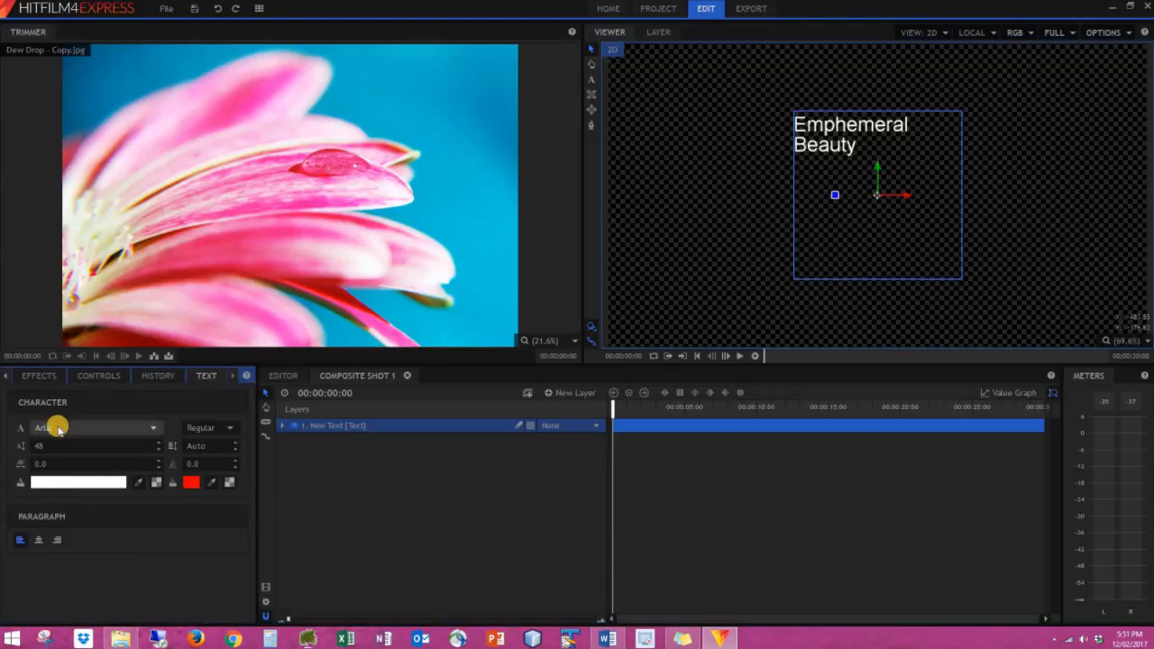
click(152, 428)
click(43, 446)
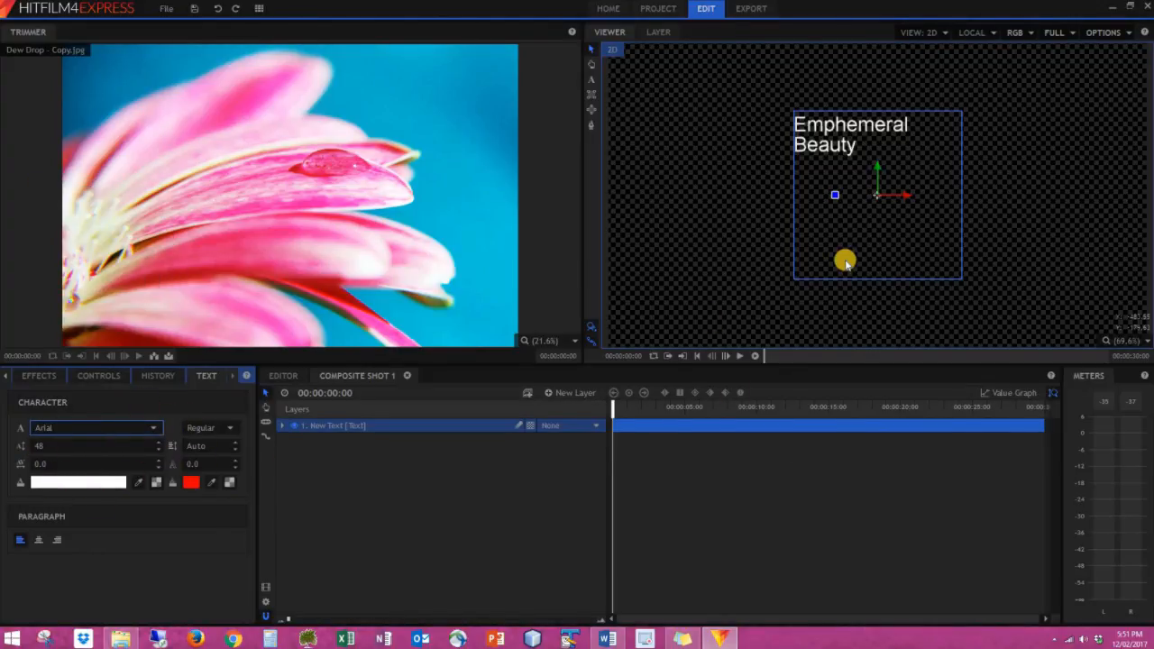
double_click(832, 146)
drag(862, 148, 793, 125)
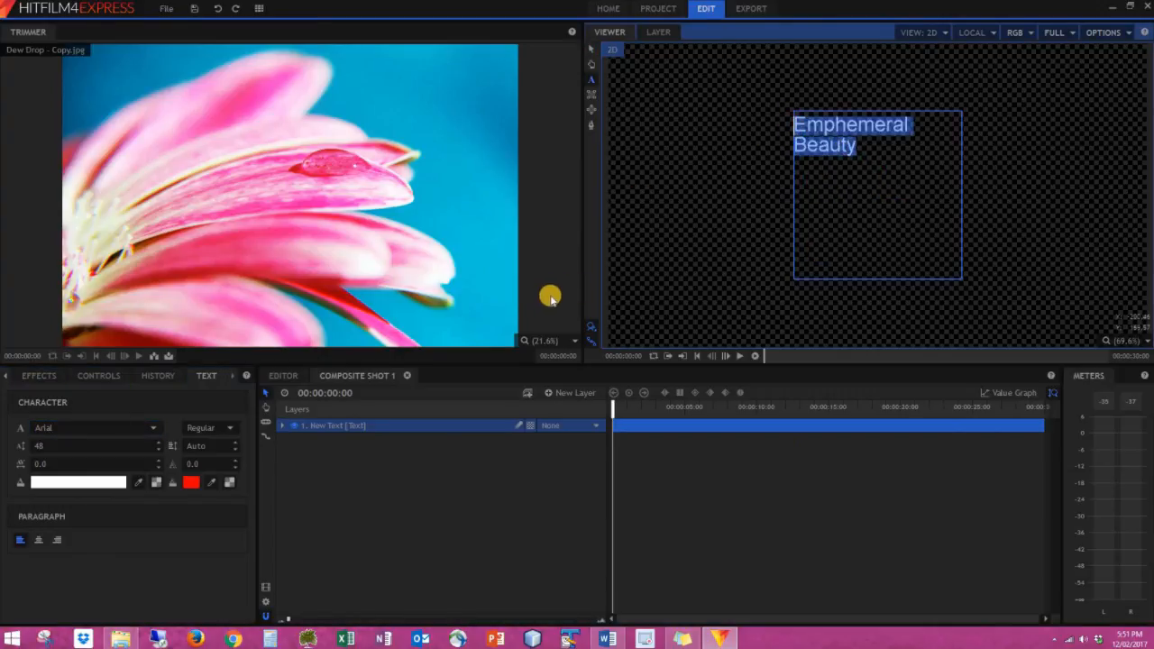
click(848, 155)
double_click(848, 154)
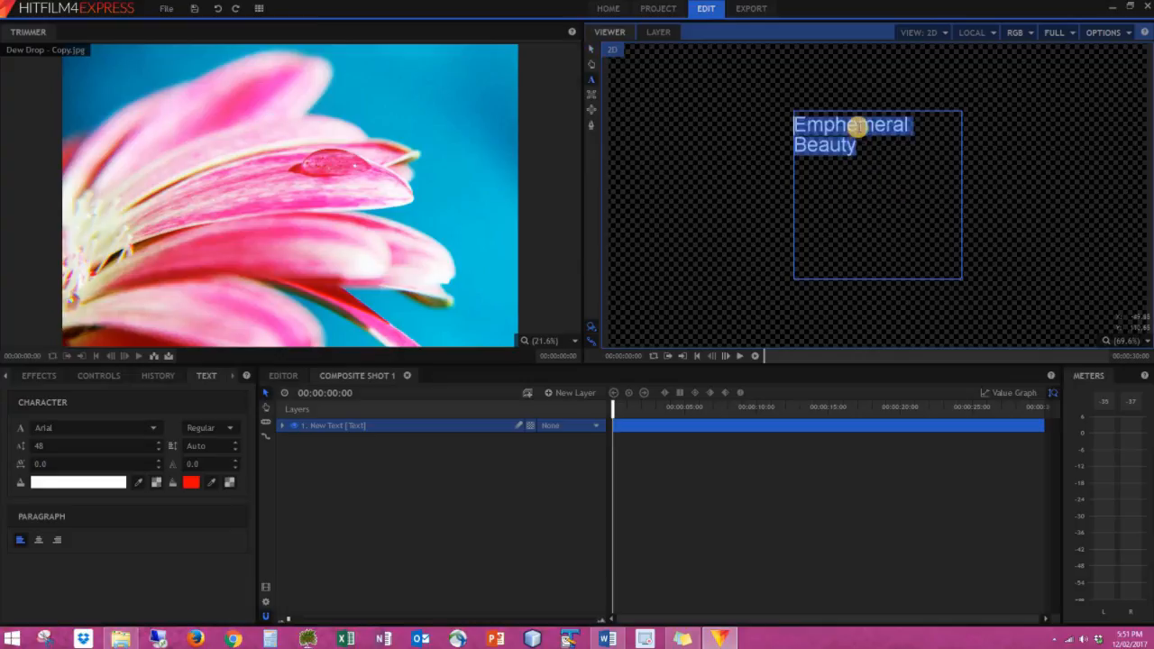
click(154, 429)
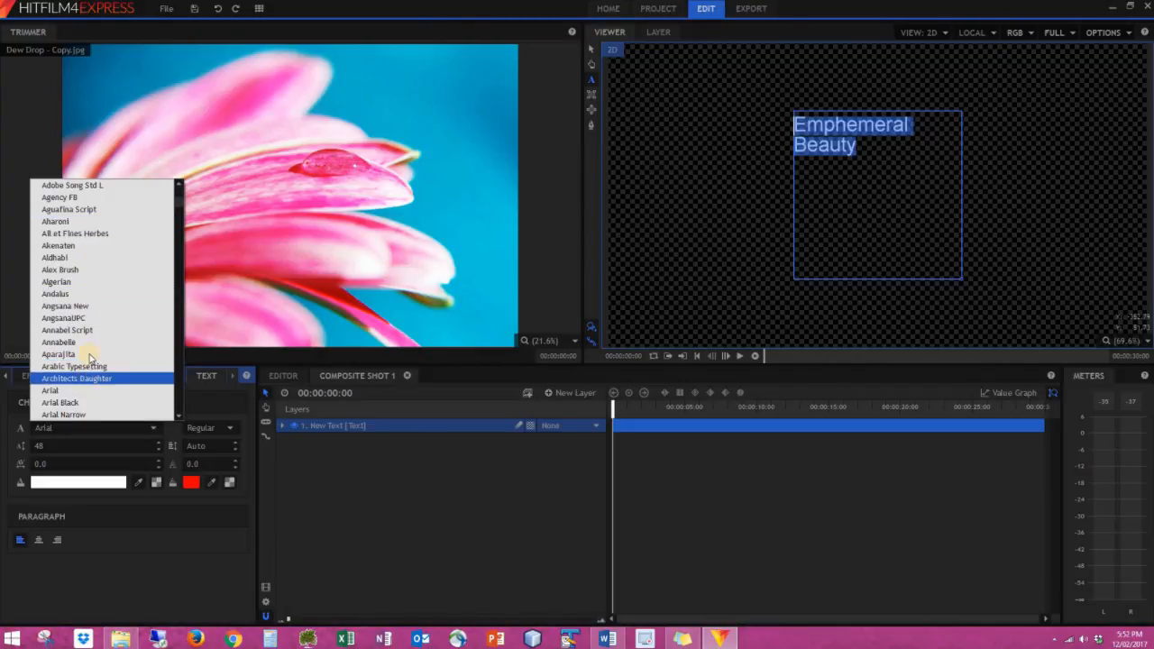
click(90, 332)
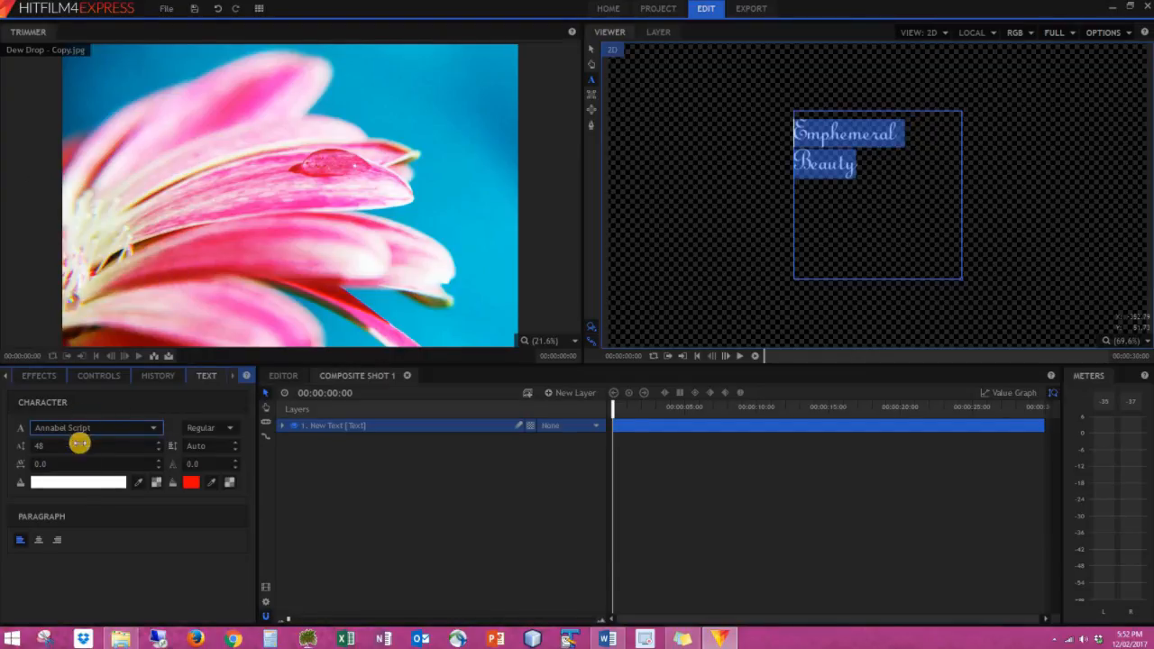
Step: Increase the title's font size to 92 and widen its text box until "Emphemeral" fits on one line
click(159, 446)
click(158, 445)
click(158, 445)
click(159, 445)
click(158, 446)
click(158, 445)
click(159, 446)
click(158, 446)
click(159, 446)
click(158, 445)
click(159, 446)
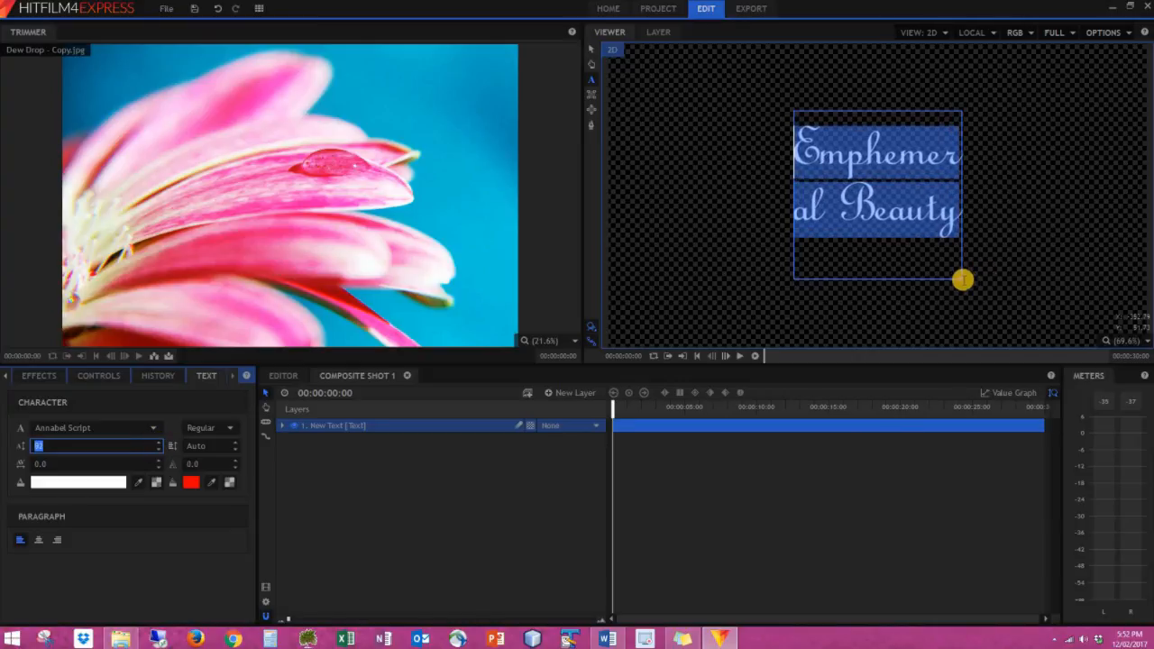
drag(961, 281, 1074, 276)
click(623, 300)
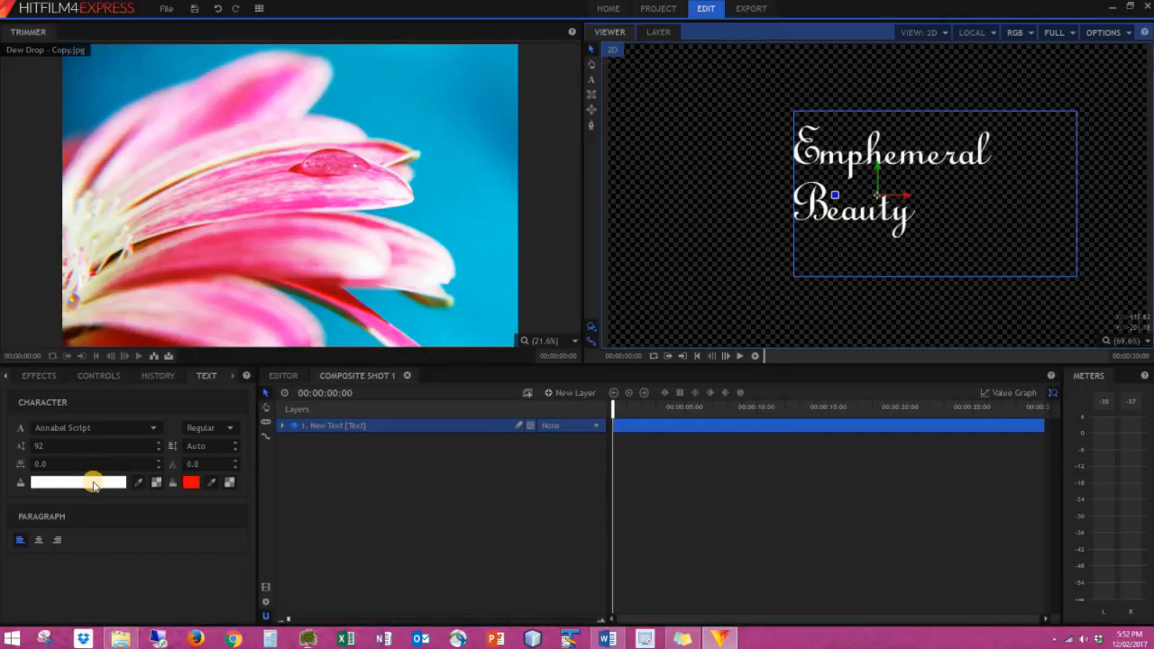
Step: Set the fill colour of the whole title text to pale lavender, #dedbff
double_click(860, 208)
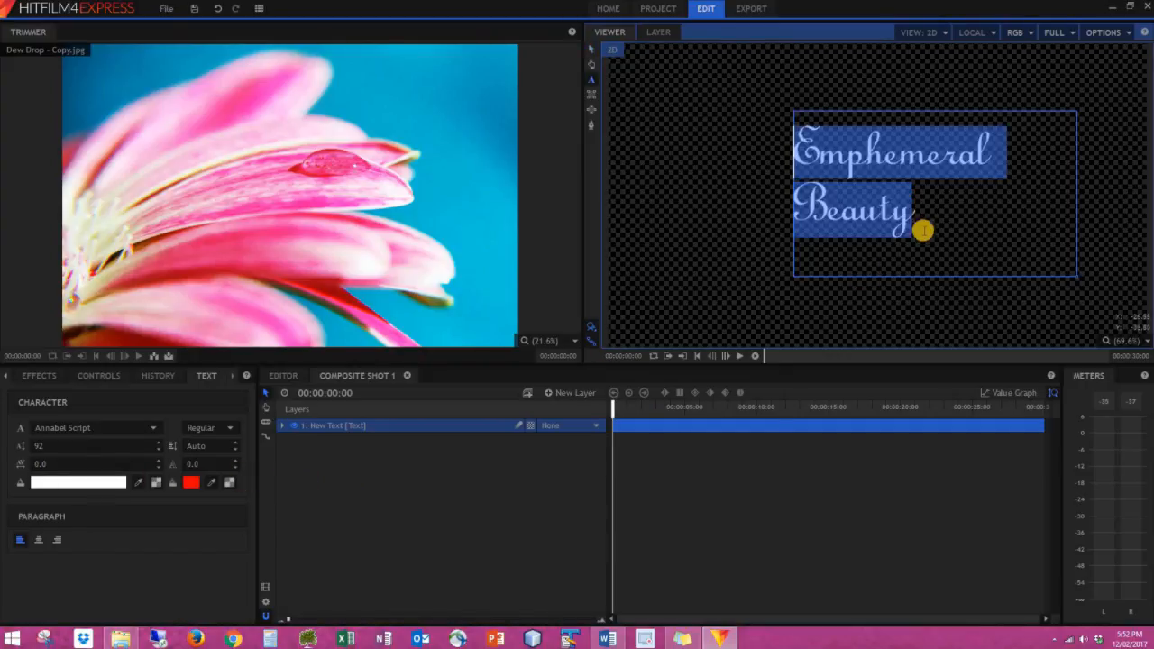
click(70, 485)
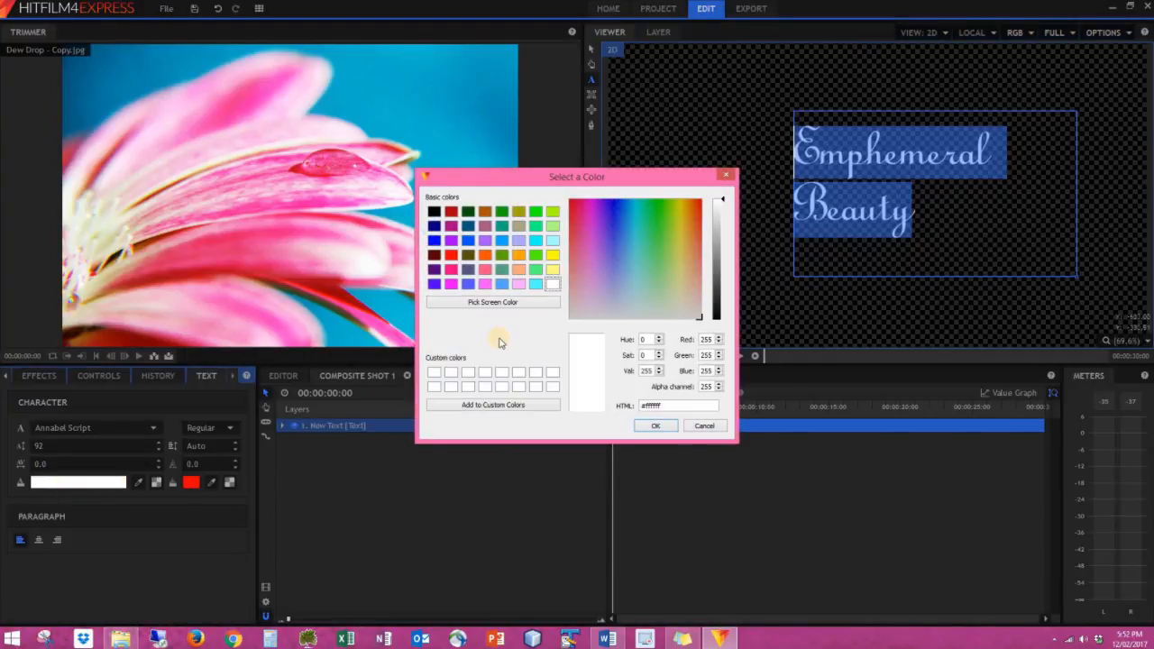
click(502, 287)
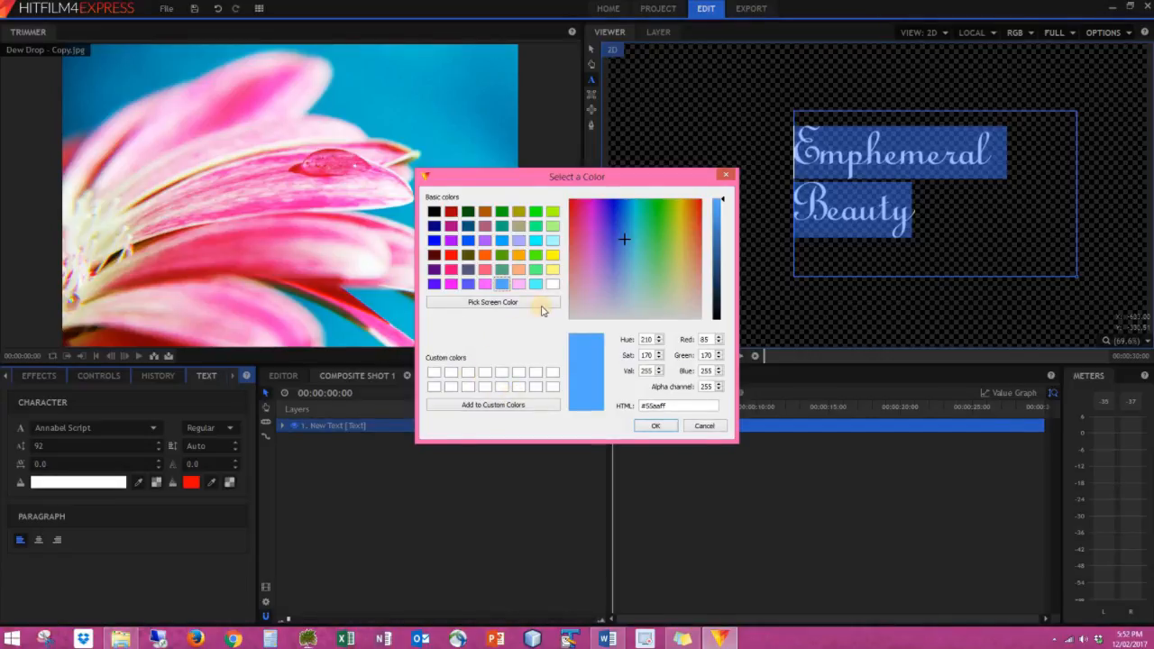
click(488, 302)
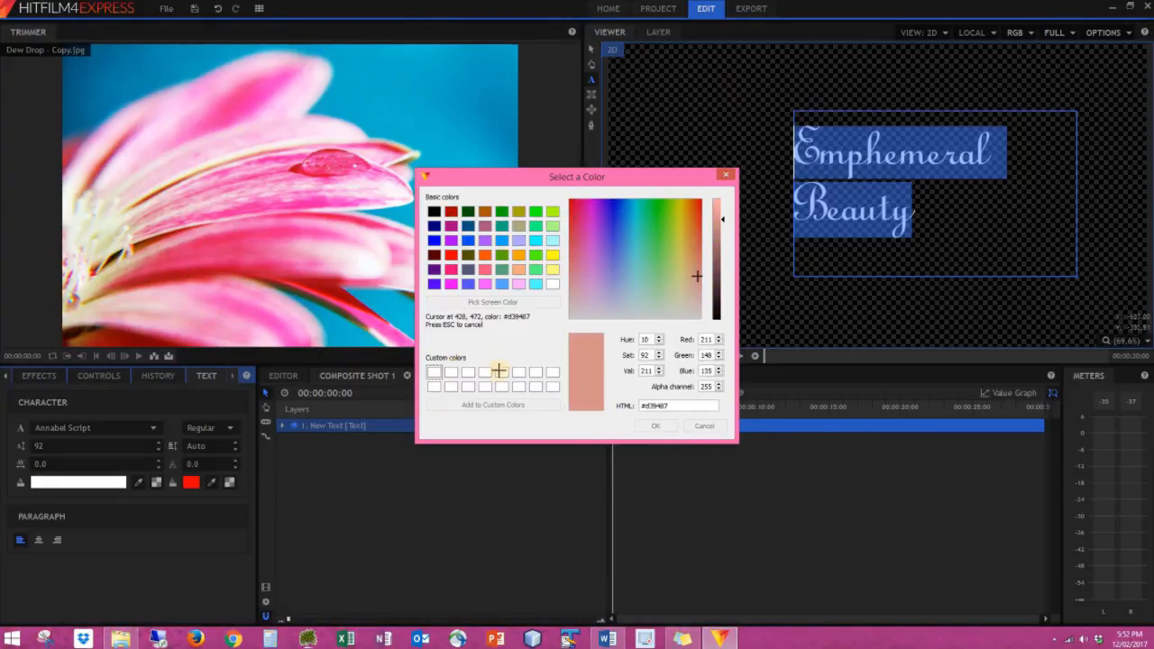
click(533, 302)
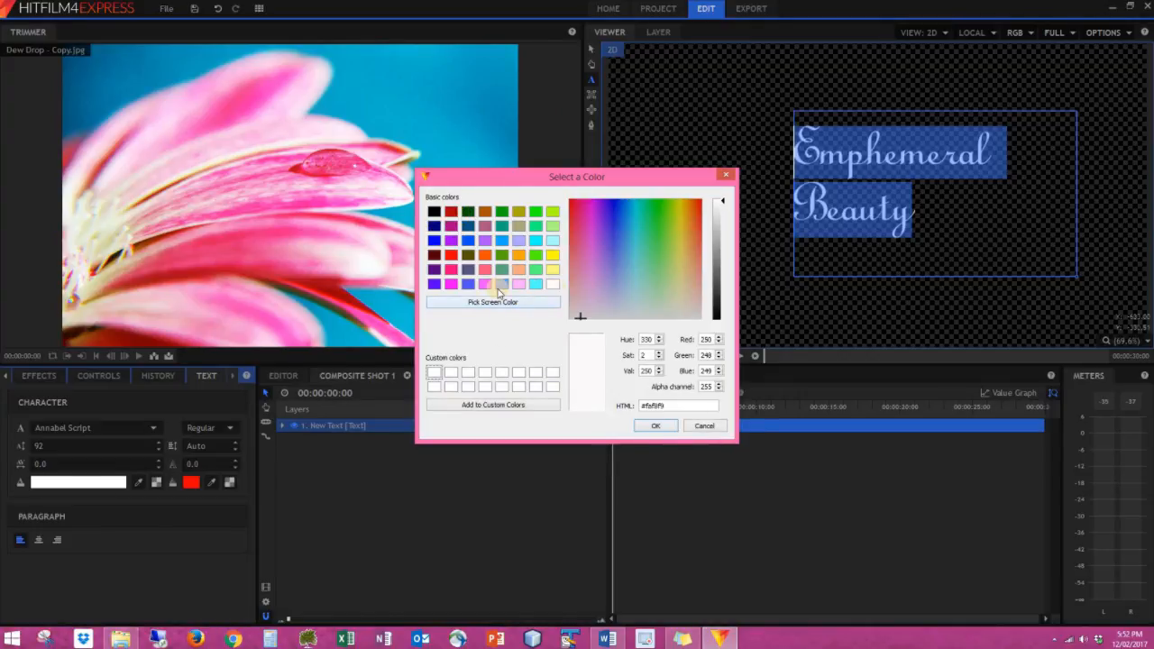
click(520, 284)
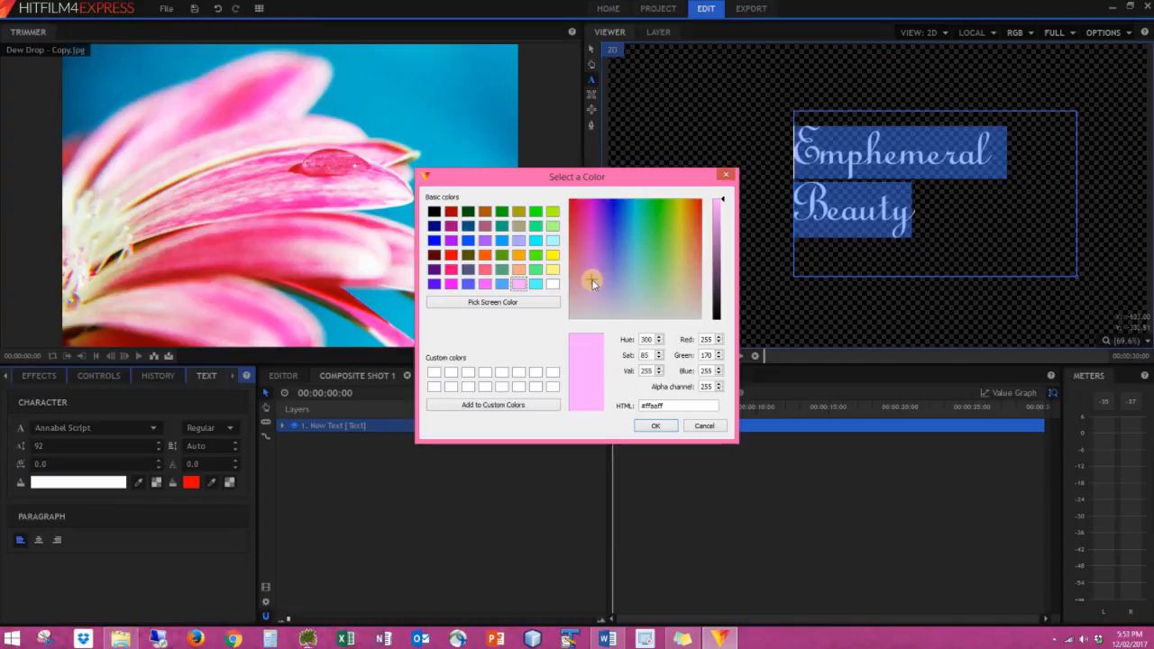
mouse_move(593, 295)
mouse_down()
mouse_move(590, 281)
mouse_move(588, 293)
mouse_move(670, 291)
mouse_move(592, 290)
mouse_up()
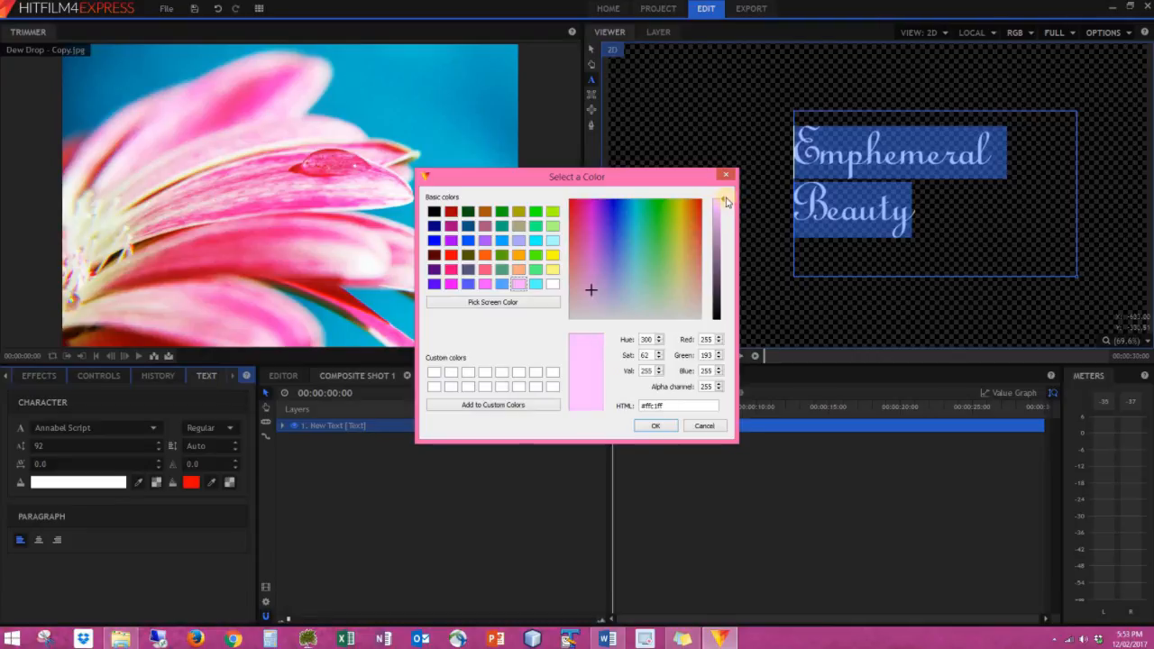
drag(722, 229, 728, 195)
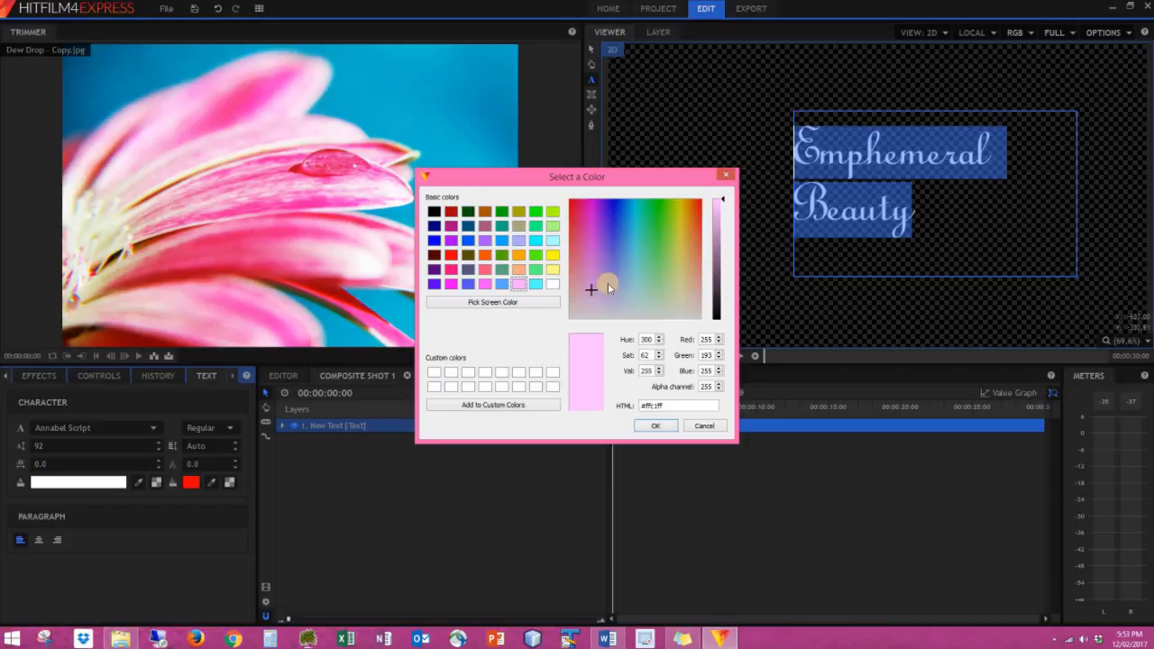
mouse_move(592, 292)
mouse_down()
mouse_move(614, 305)
mouse_move(599, 304)
mouse_up()
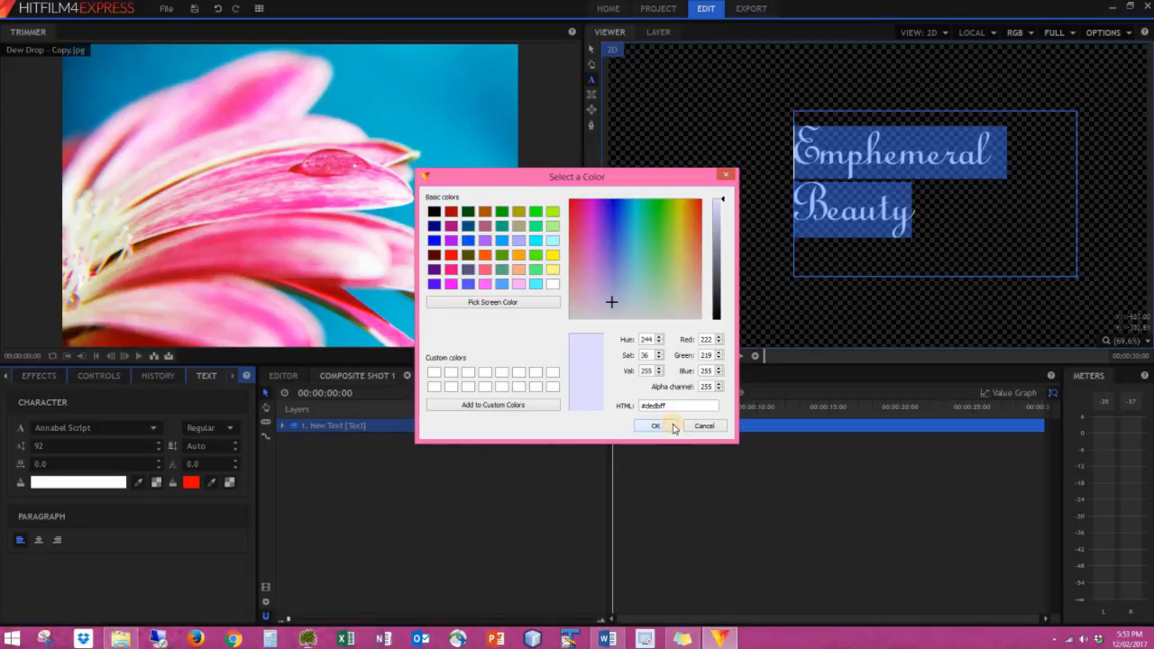
click(656, 426)
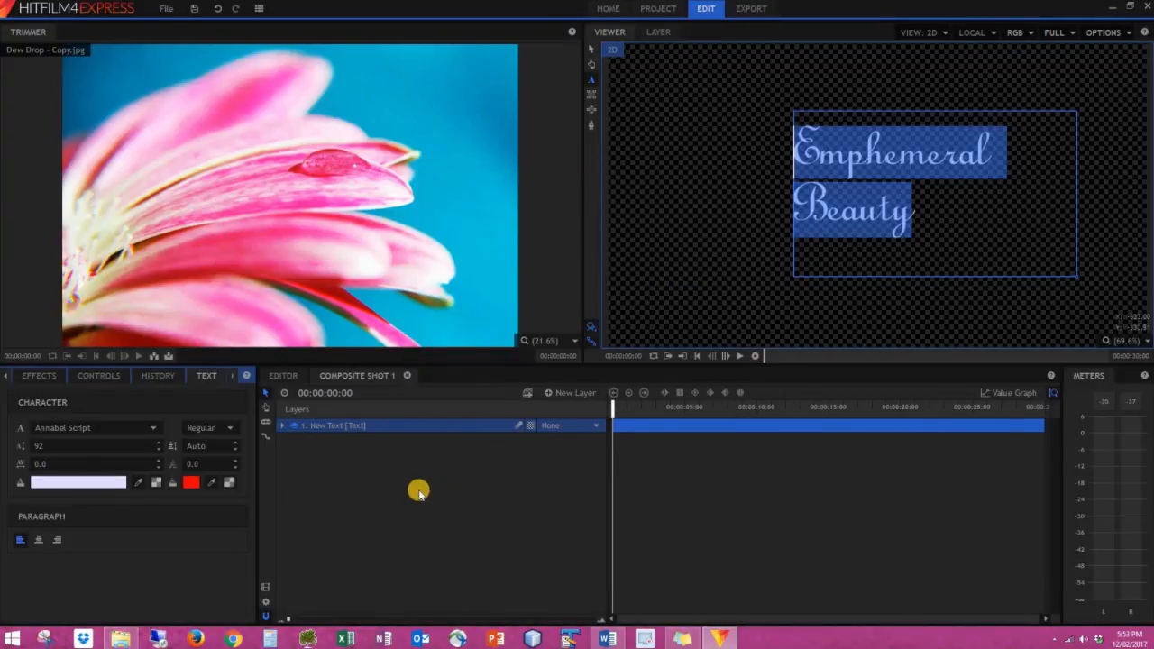
Step: Place Composite Shot 1 on the Video 2 track of the editor timeline and preview the title at 00:00:31:02
click(288, 377)
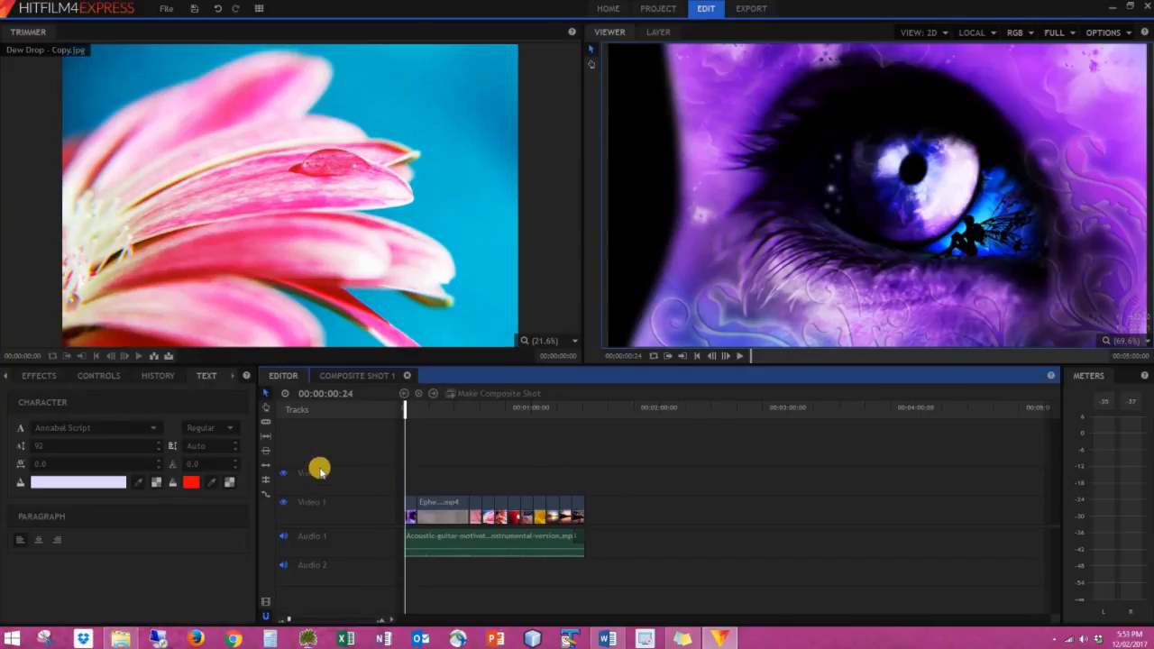
click(5, 378)
click(24, 377)
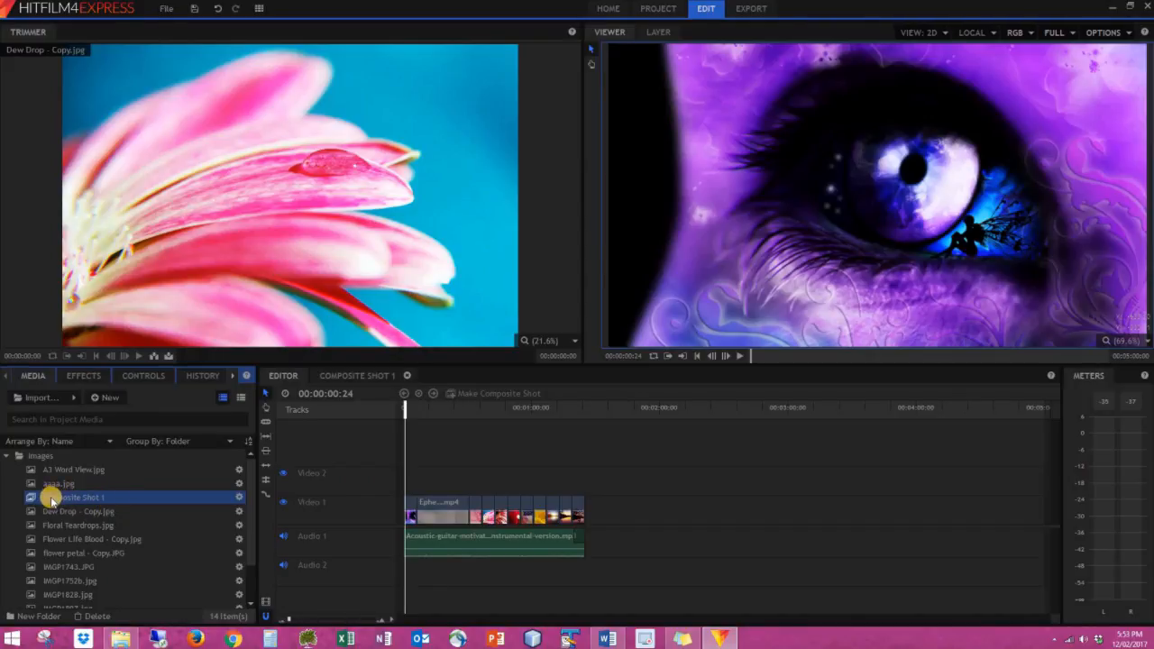
drag(50, 498, 434, 484)
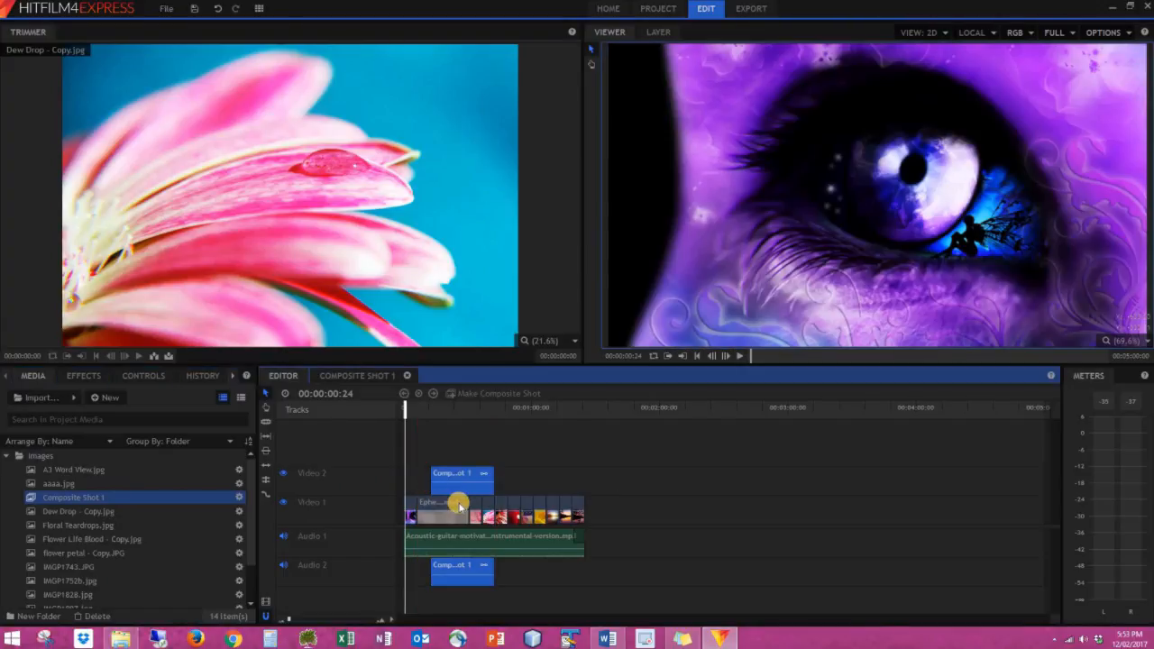
click(469, 409)
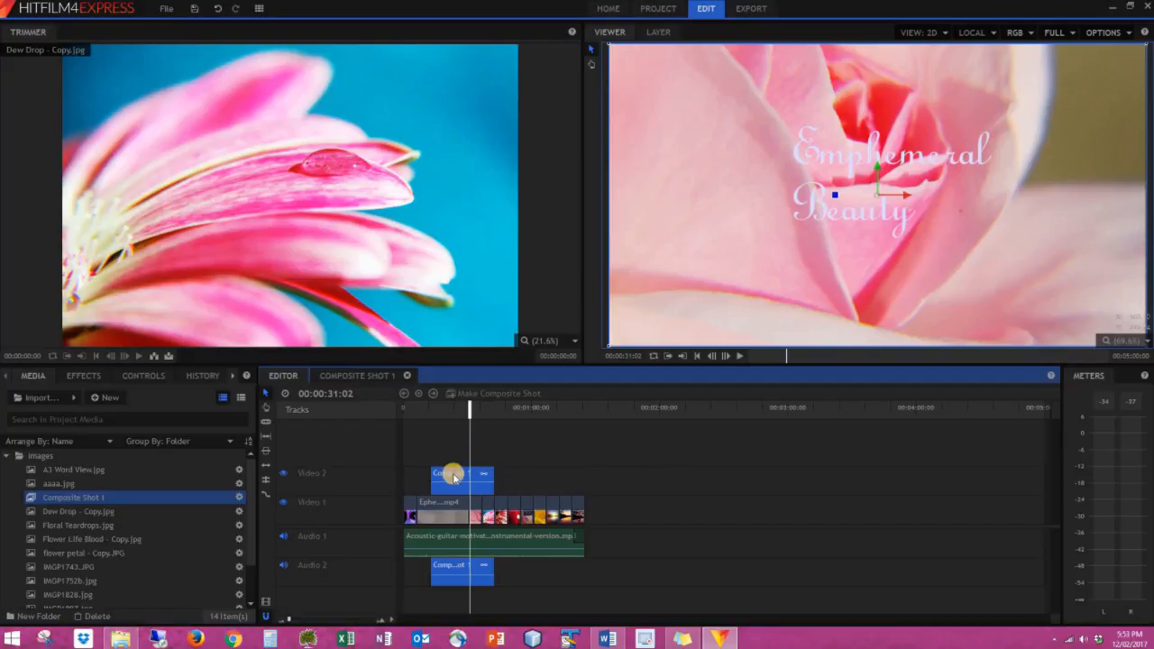
Step: Move the Composite Shot 1 clip to the start of the timeline and unlink its video from its audio
drag(455, 476, 425, 481)
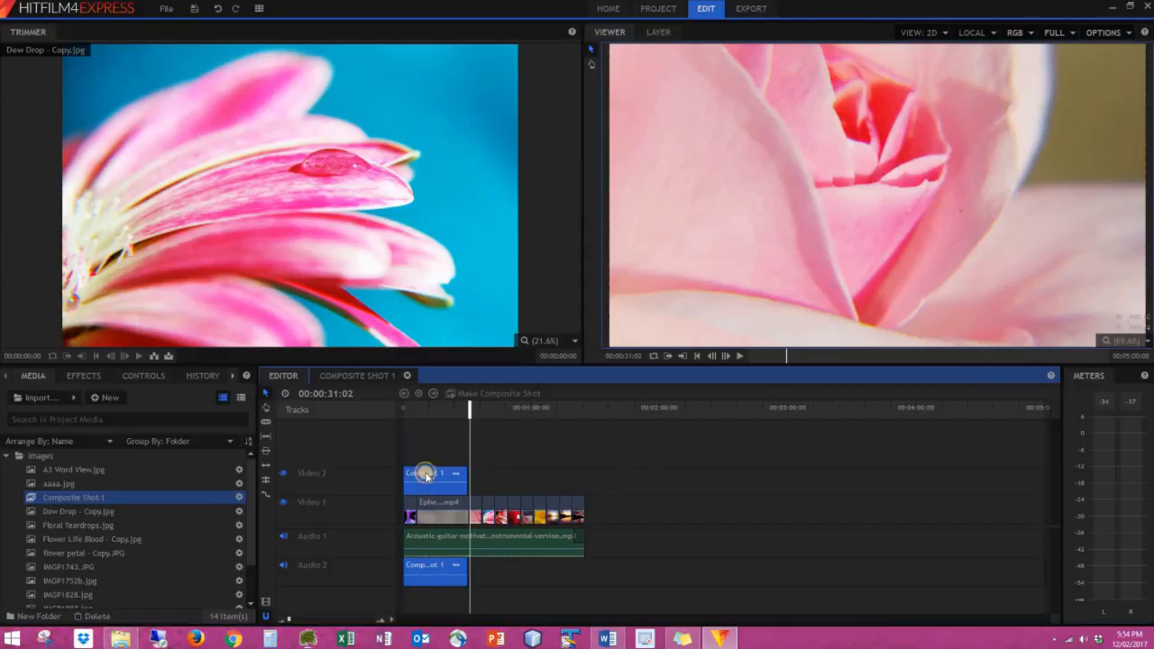
right_click(427, 472)
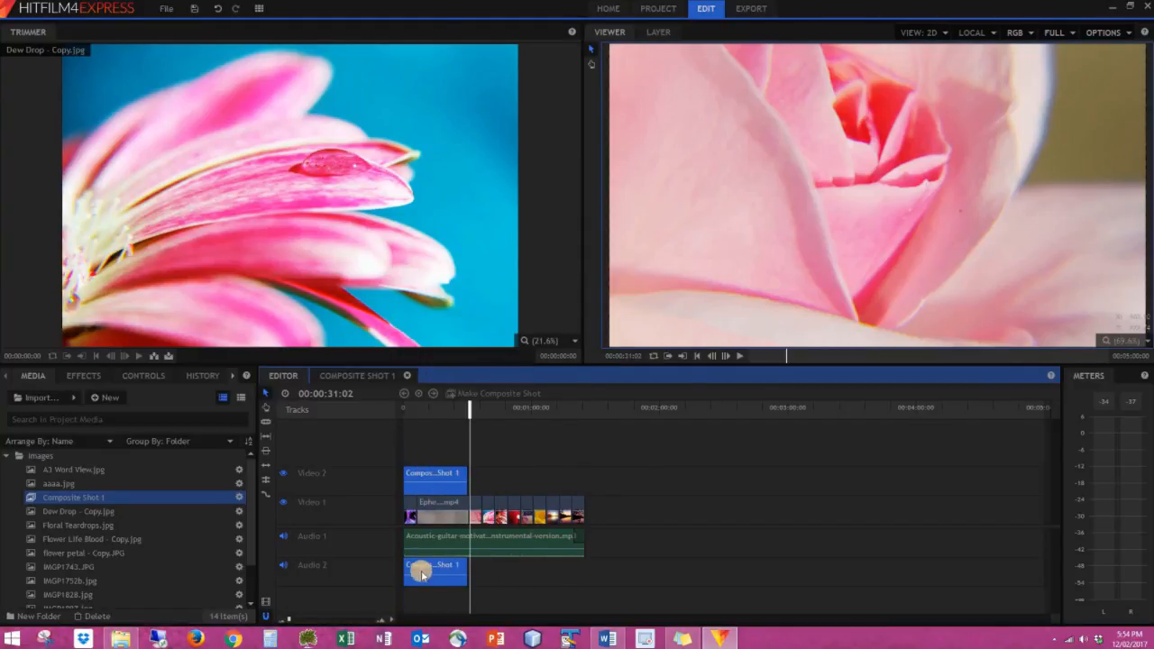
Step: Delete Composite Shot 1's audio clip from Audio 2 and shorten its video clip to match the first image clip on Video 1
click(511, 571)
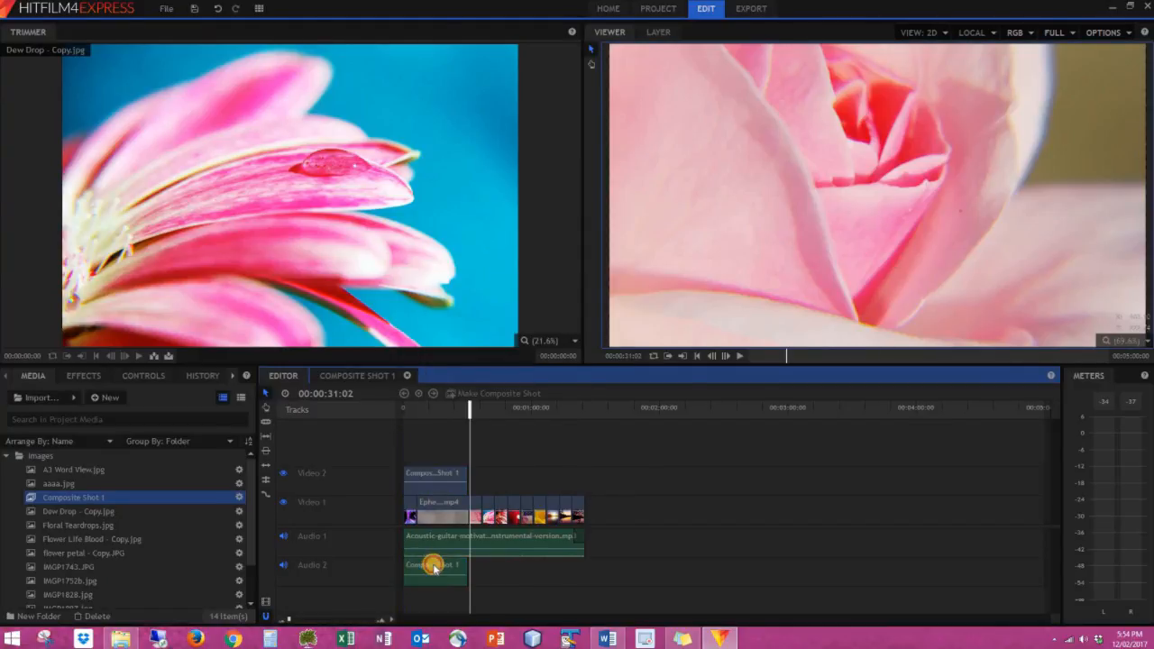
click(434, 566)
key(Delete)
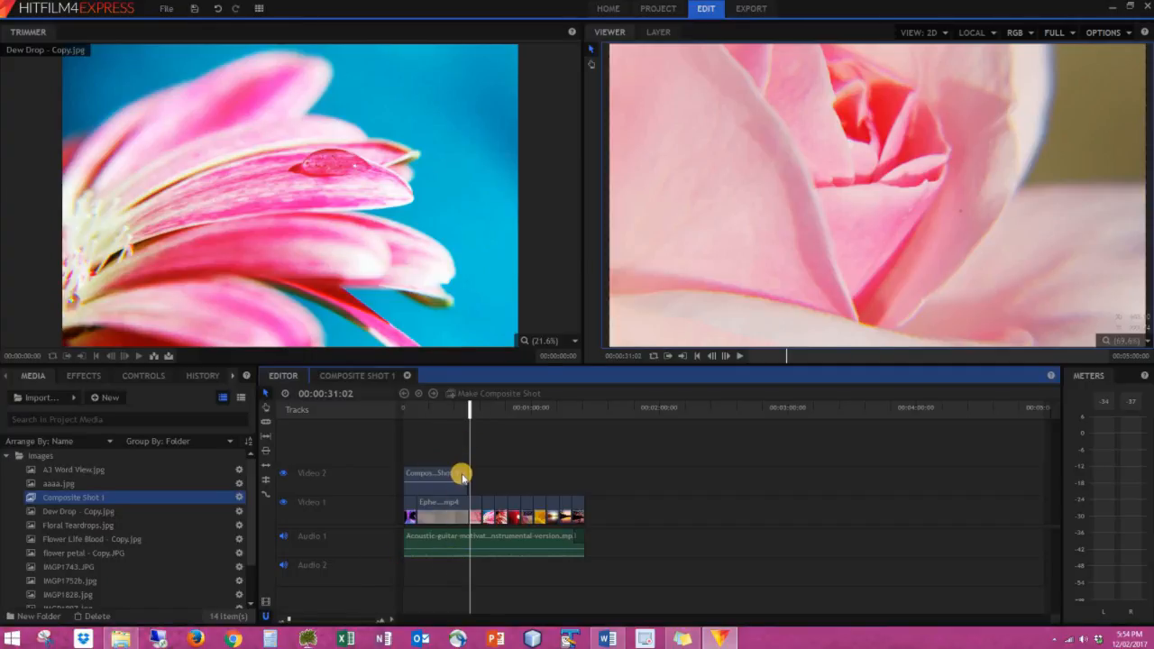
drag(461, 474, 410, 492)
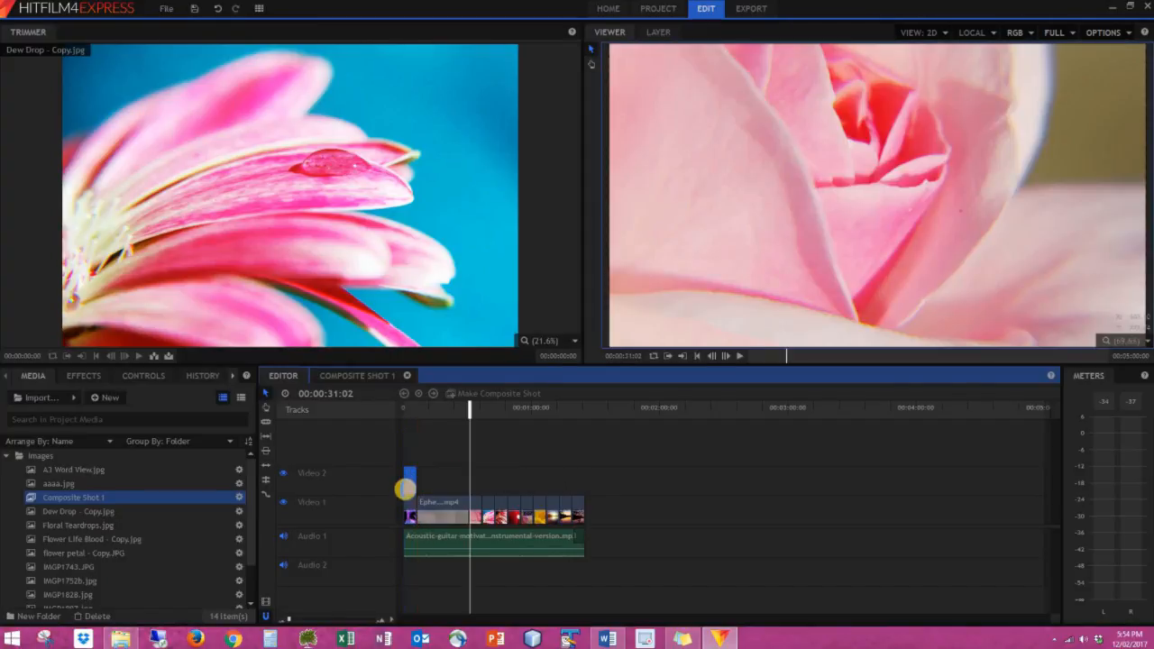
Step: Go to the start of the timeline and move the title to the upper-left corner of the frame
drag(460, 413, 394, 412)
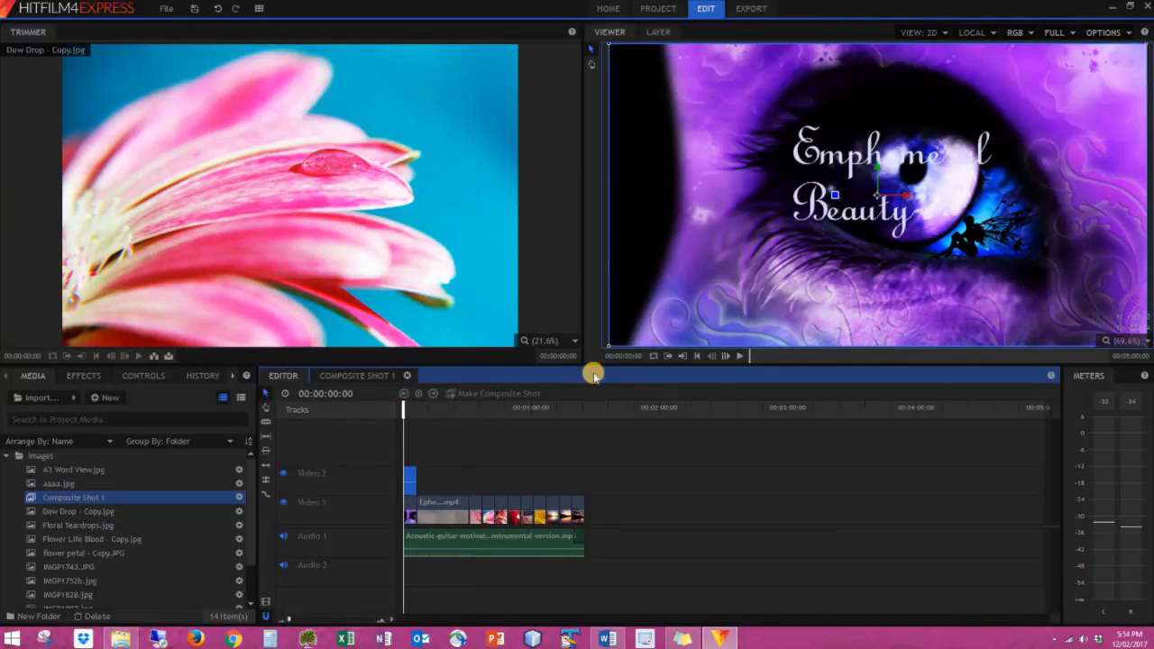
click(838, 162)
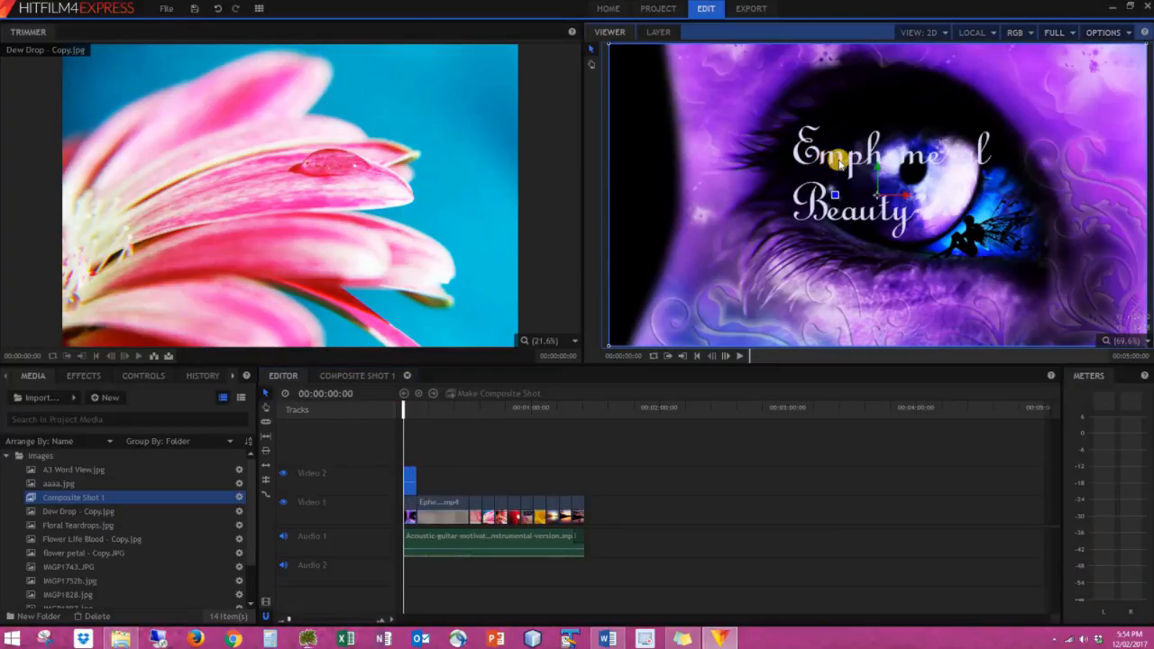
drag(878, 167, 885, 72)
drag(885, 131, 744, 130)
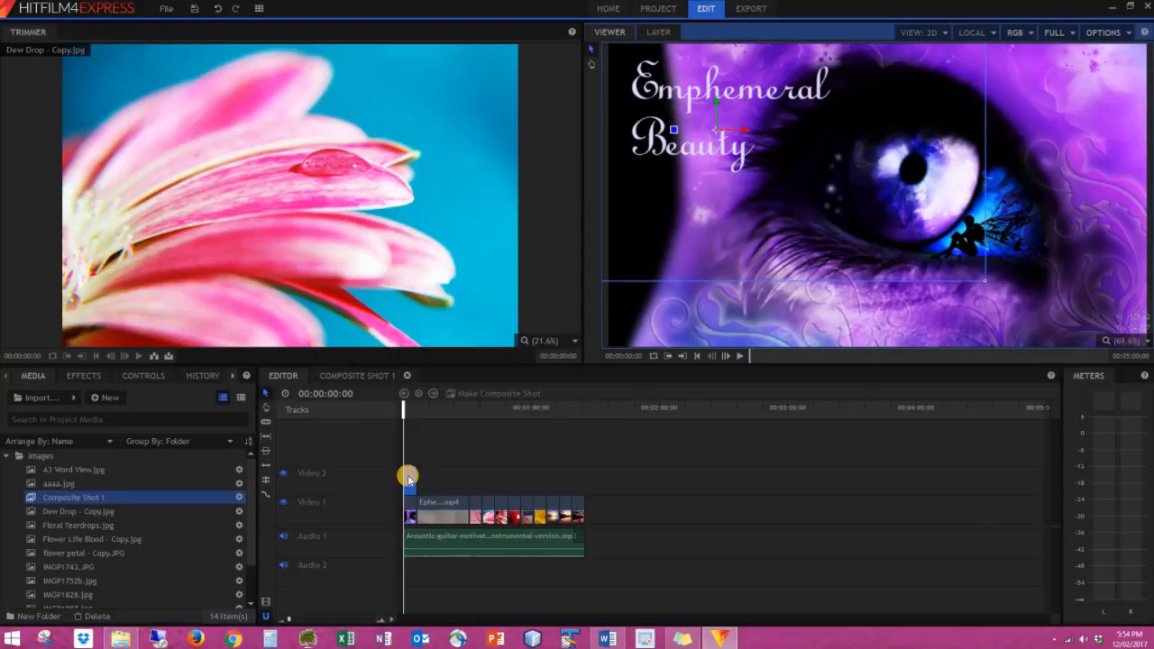
Step: Open Composite Shot 1 and set the fill colour of the whole title text to near-white, #fef9ff
double_click(407, 476)
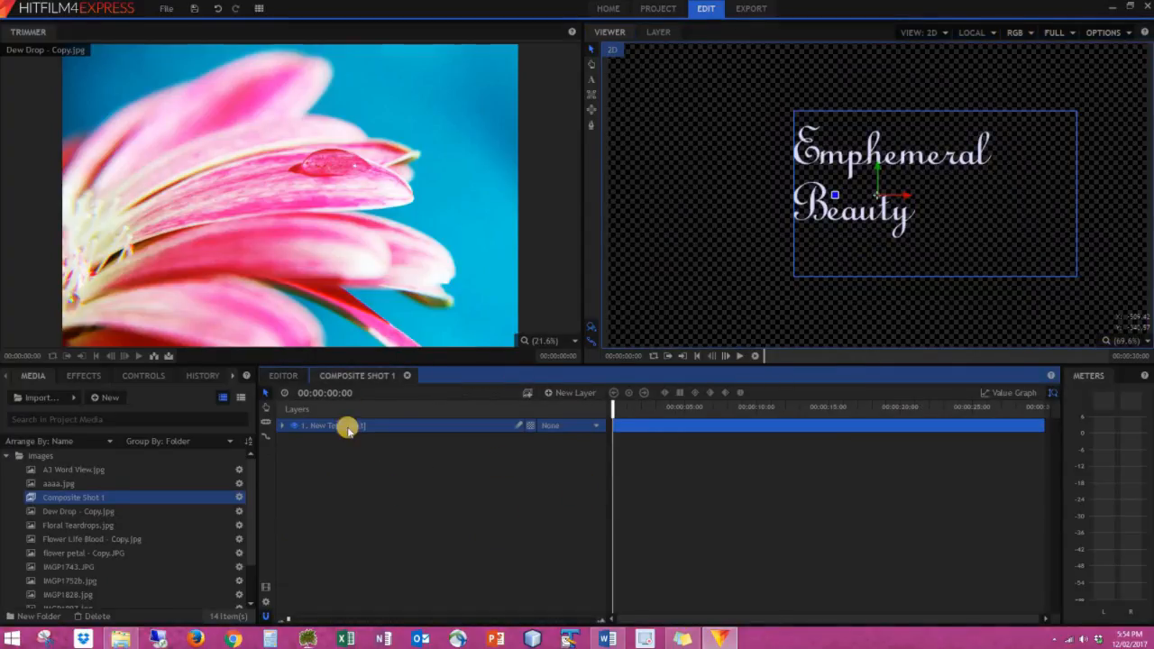
double_click(861, 210)
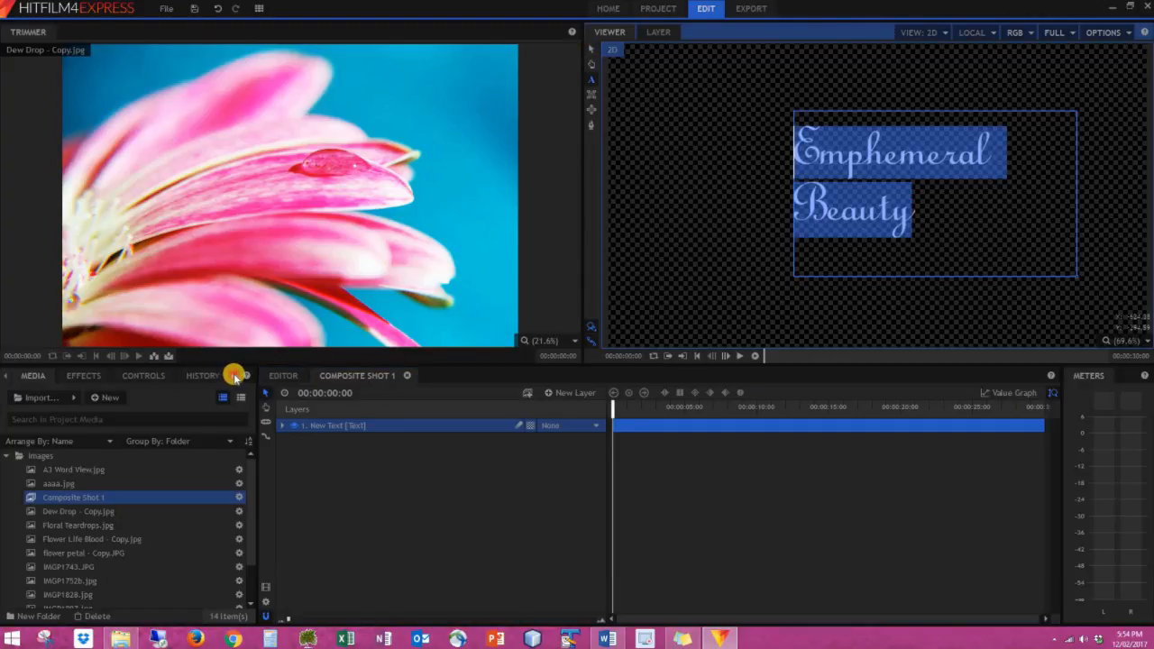
click(233, 375)
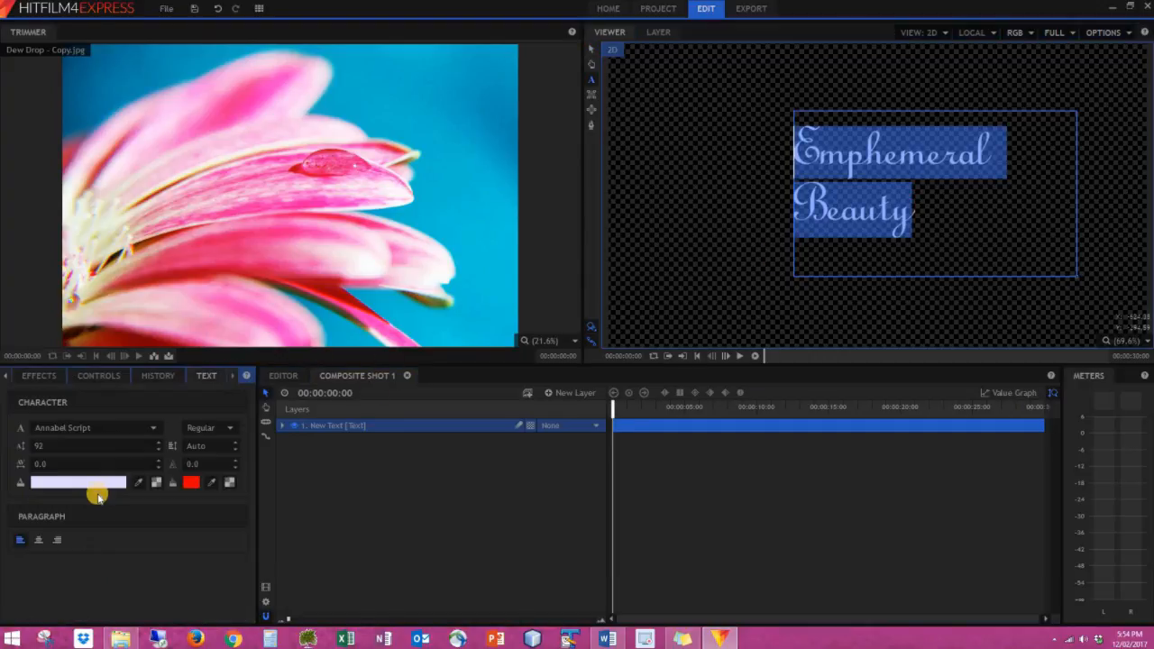
click(101, 488)
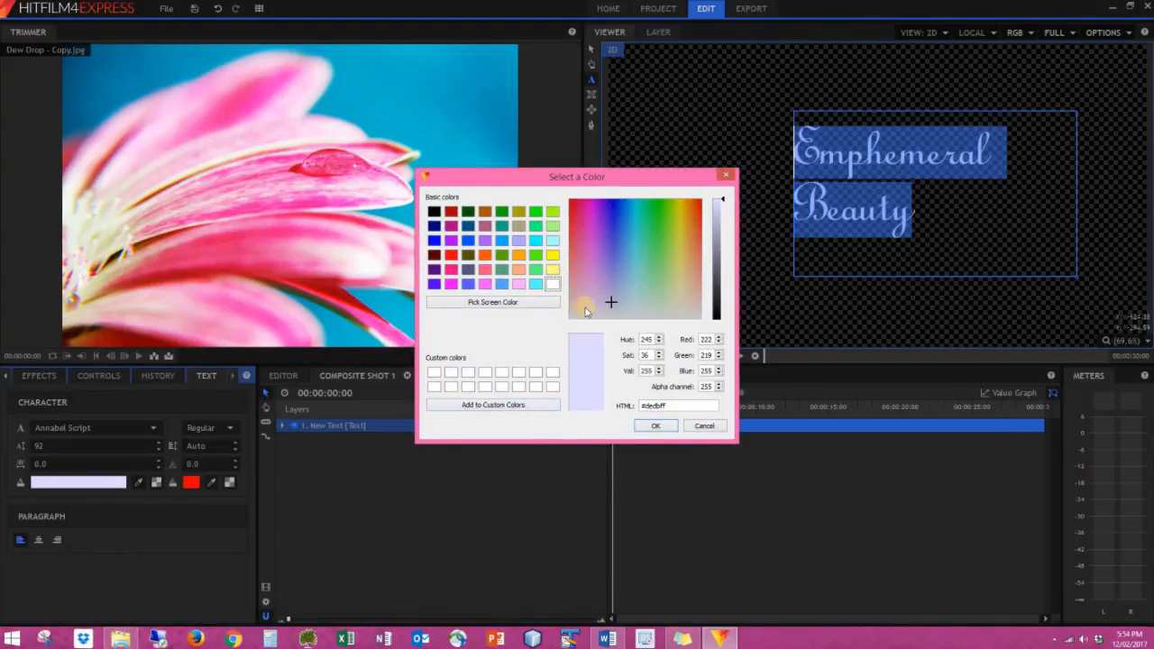
click(596, 319)
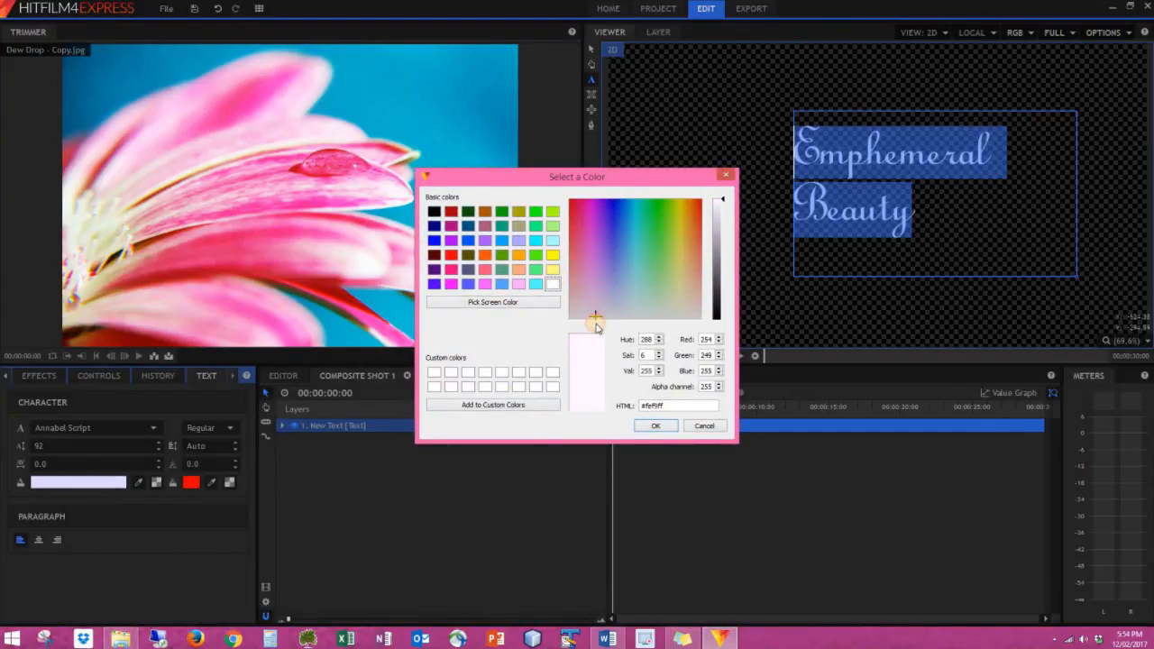
click(657, 424)
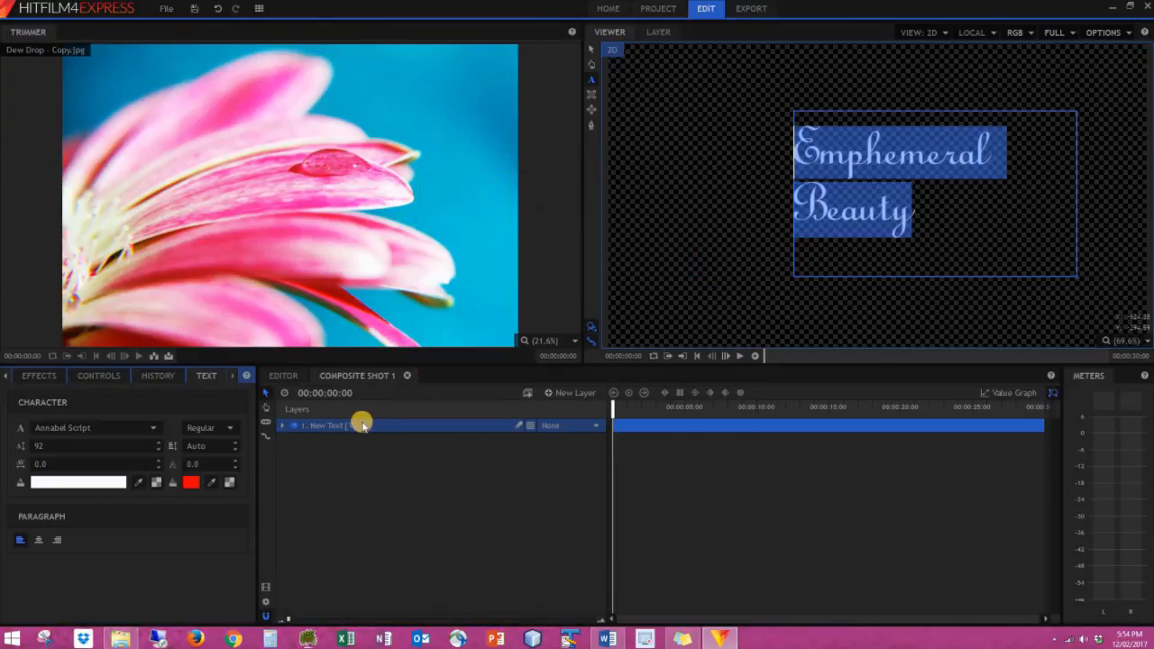
Step: Change the title's font to Brush Script Std and return to the editor timeline
click(153, 427)
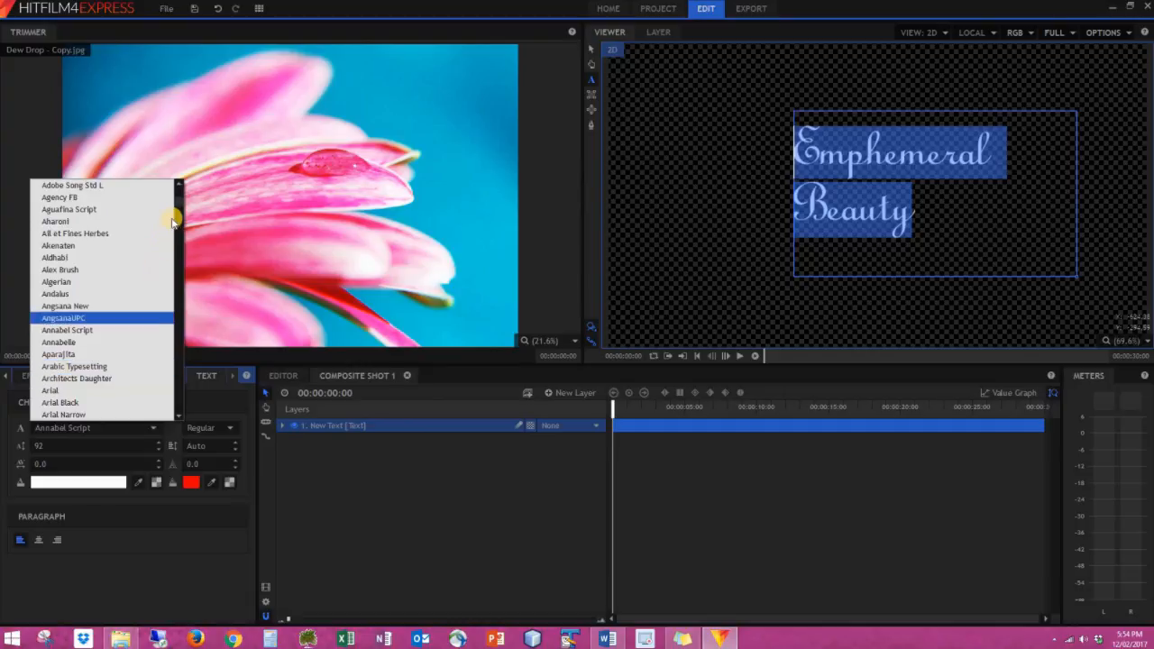
scroll(68, 341, down, 5)
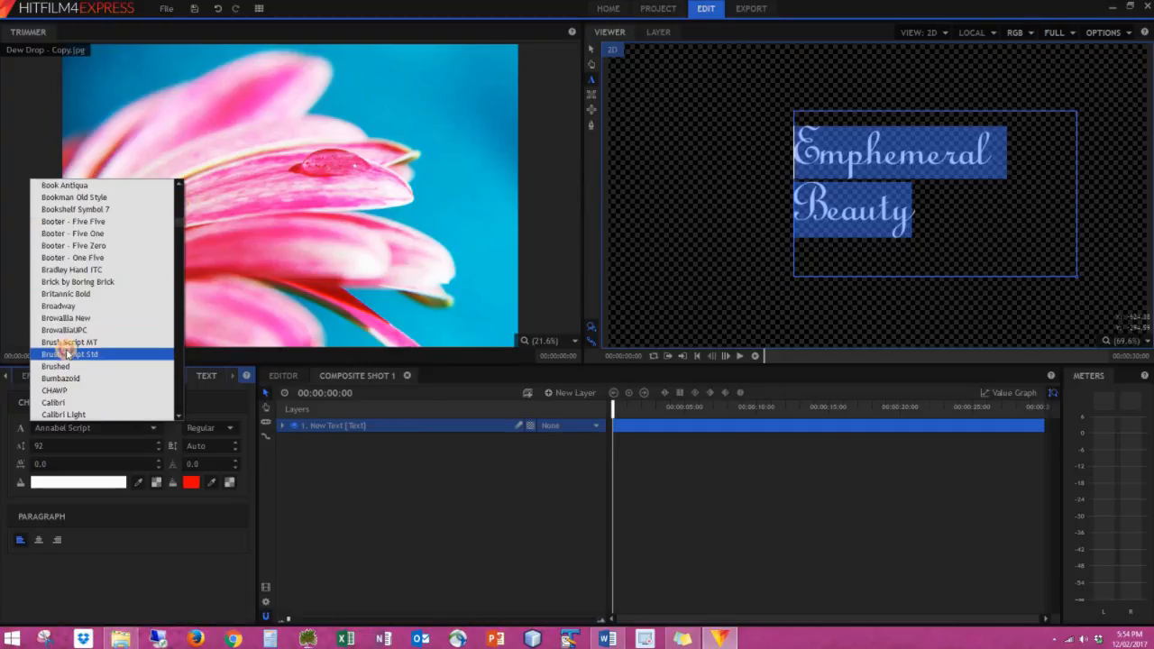
click(66, 351)
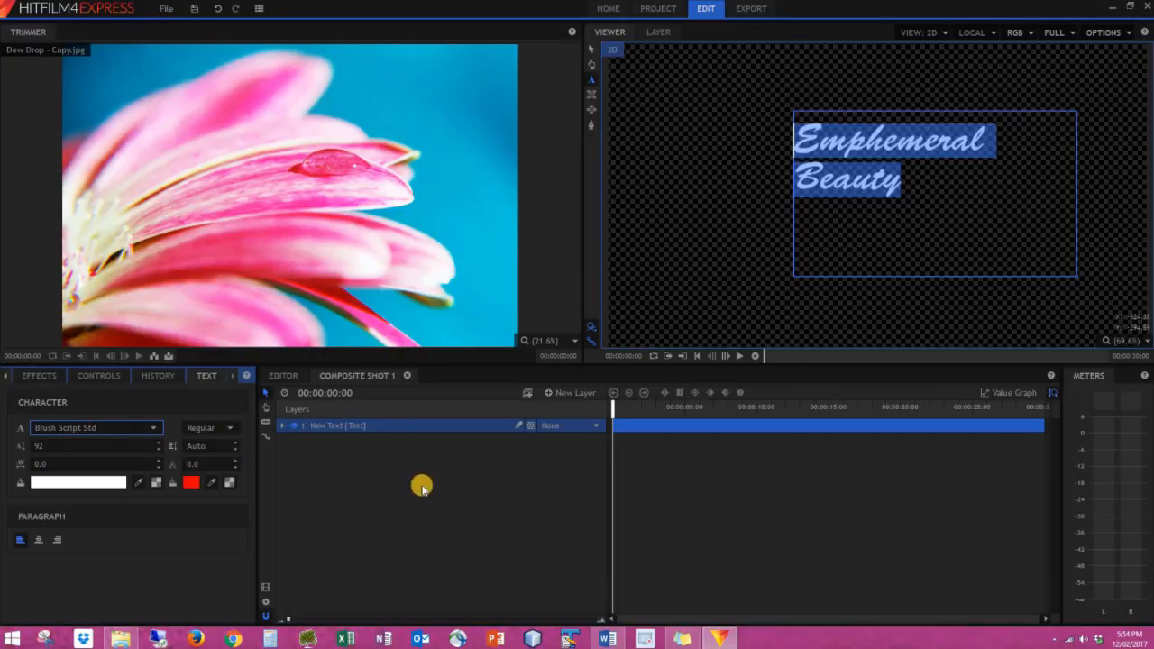
click(281, 375)
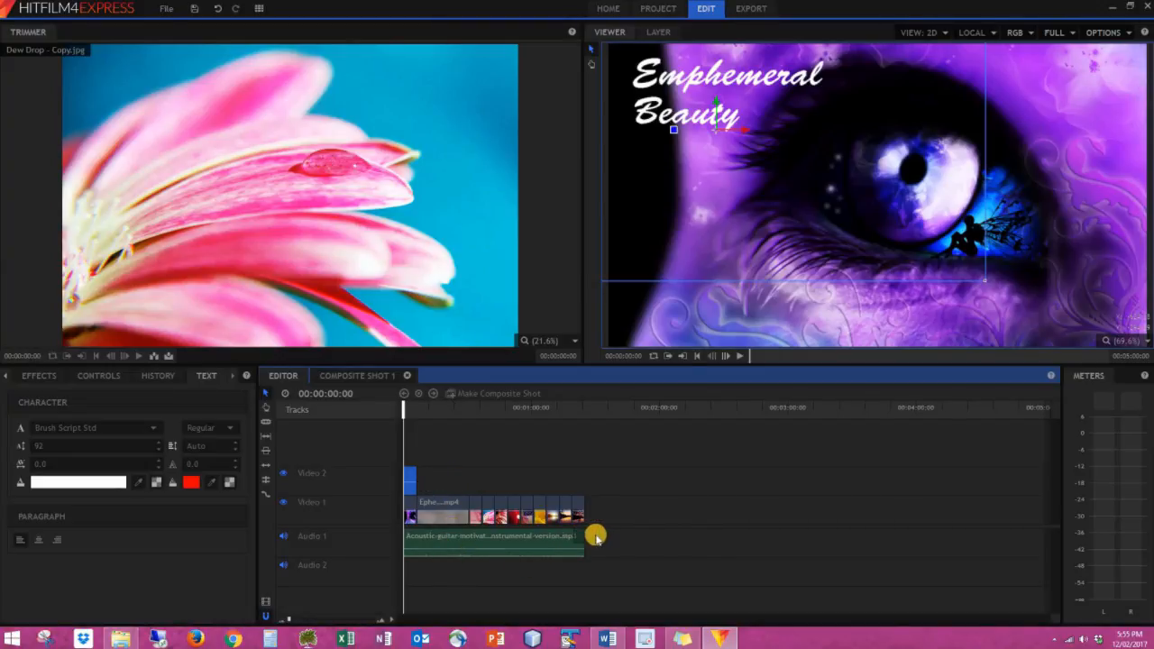
Step: Add a Cross Dissolve video transition to the end of Composite Shot 1 on Video 2 and preview the title's fade-out
click(32, 375)
click(8, 545)
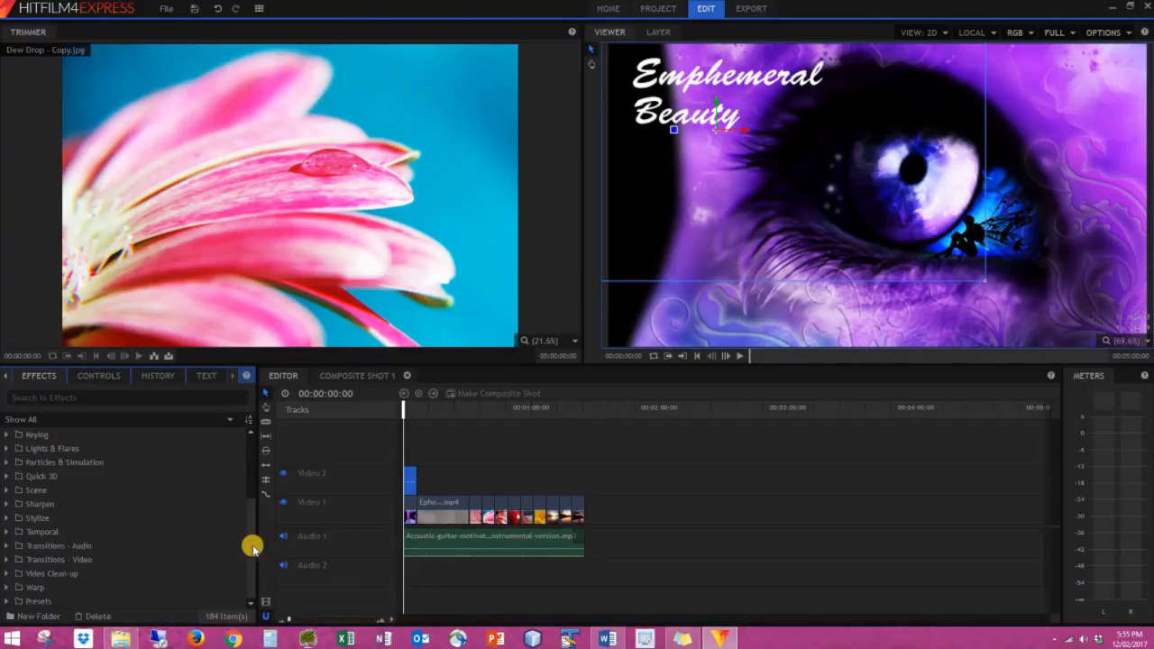
double_click(64, 558)
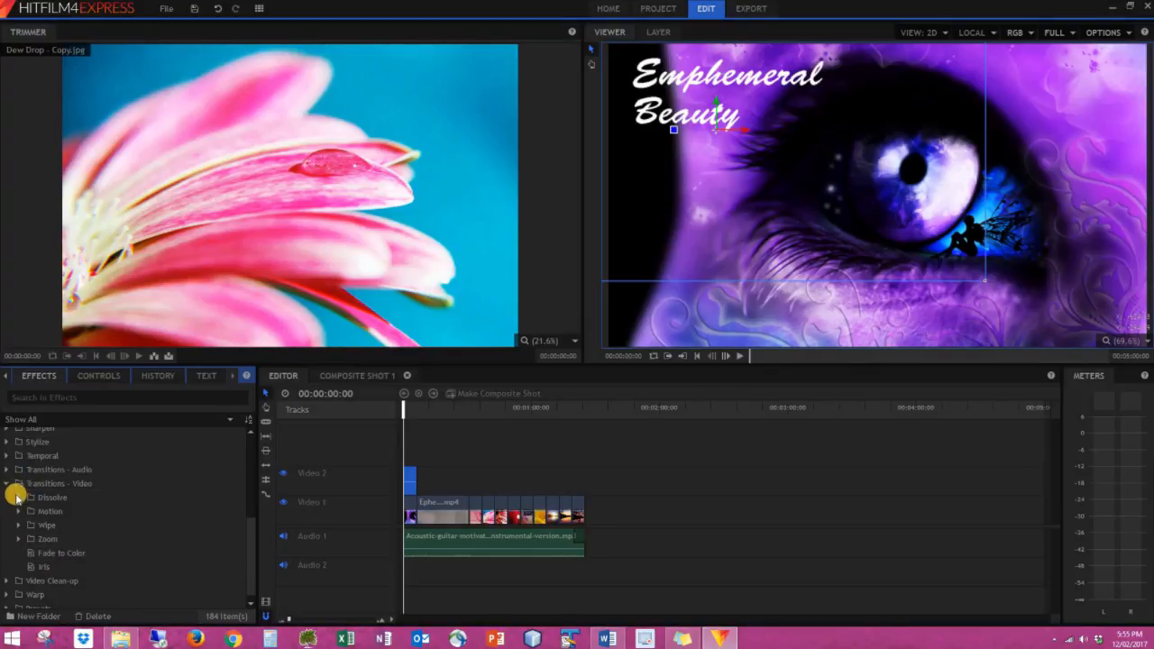
click(19, 497)
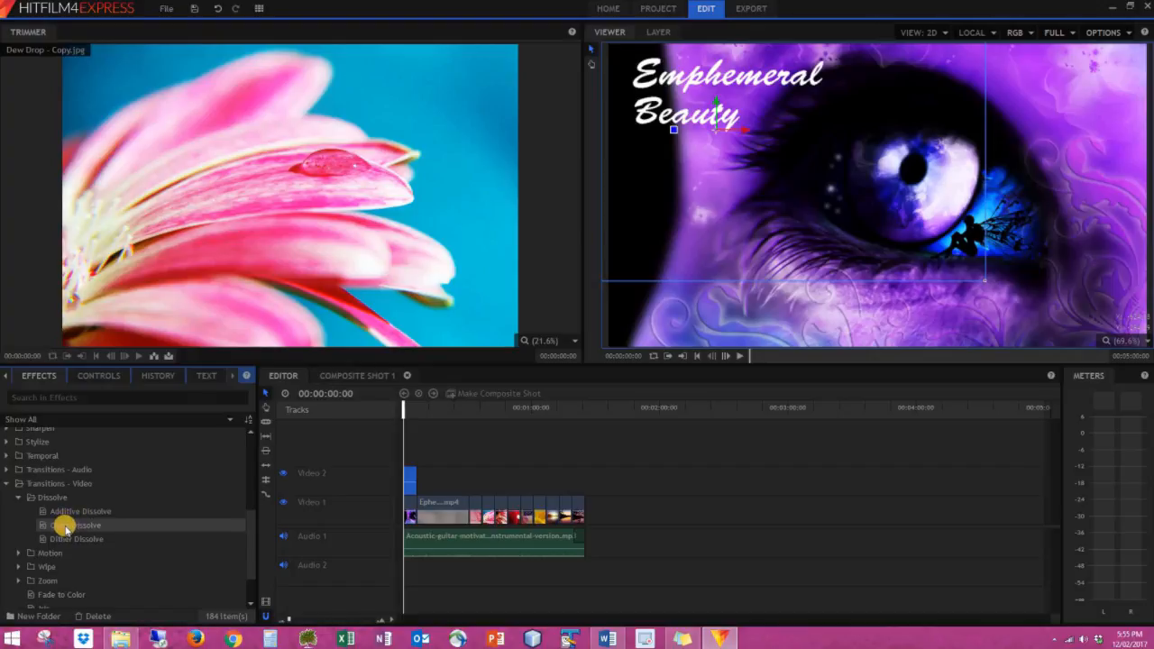
drag(65, 530, 413, 483)
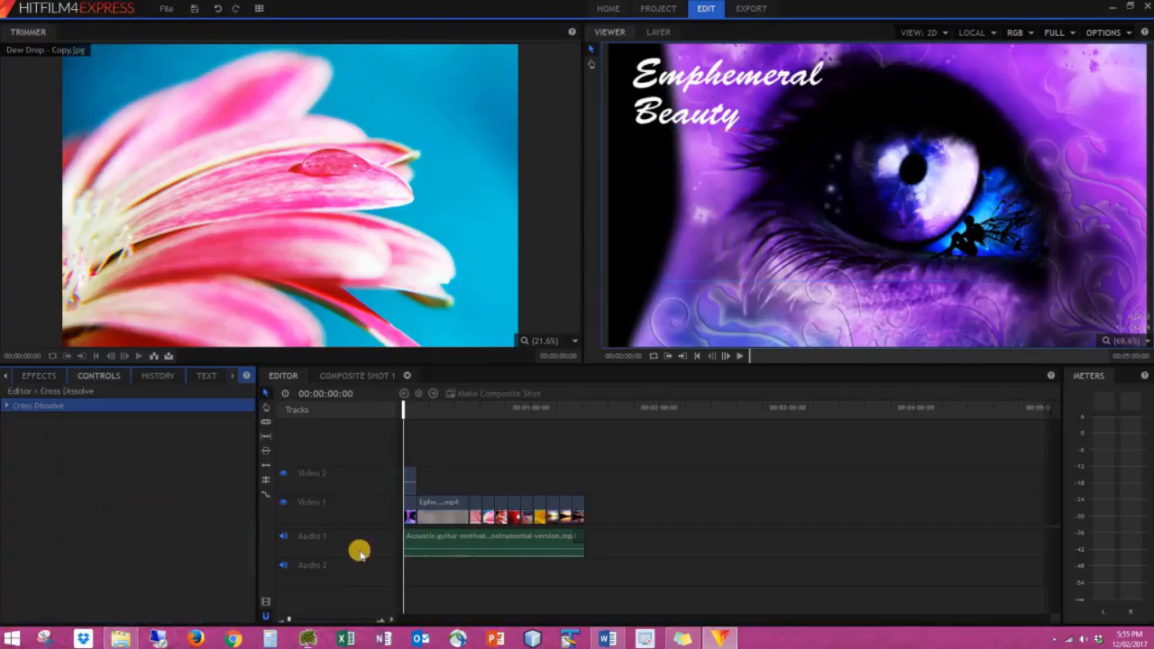
drag(289, 619, 299, 620)
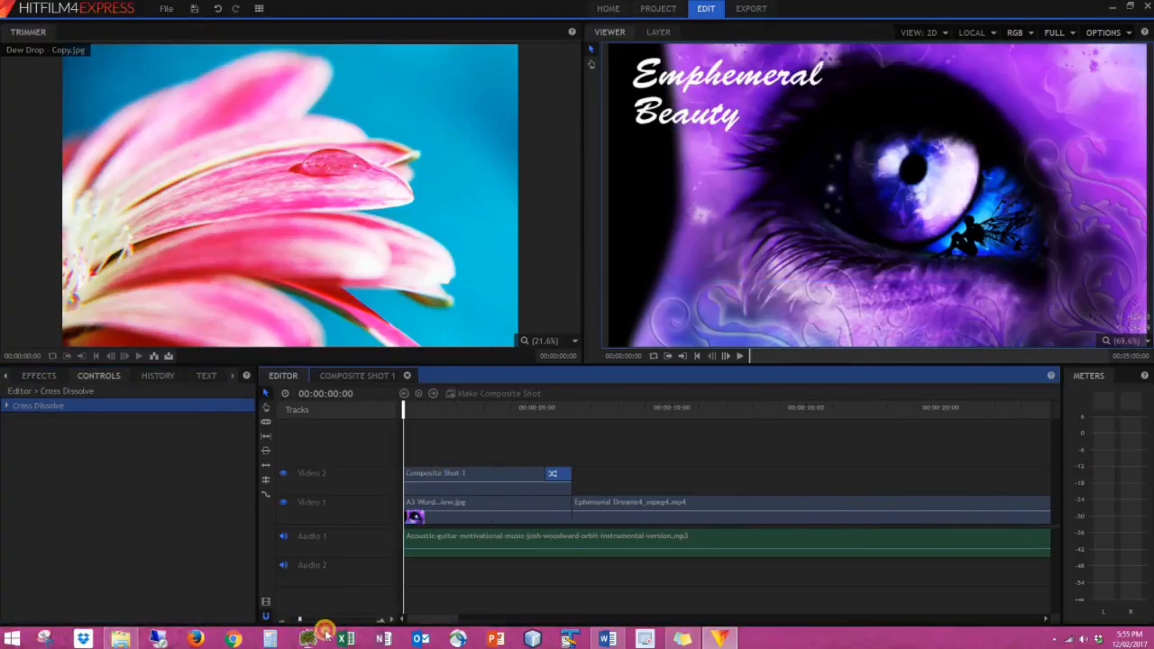
click(535, 406)
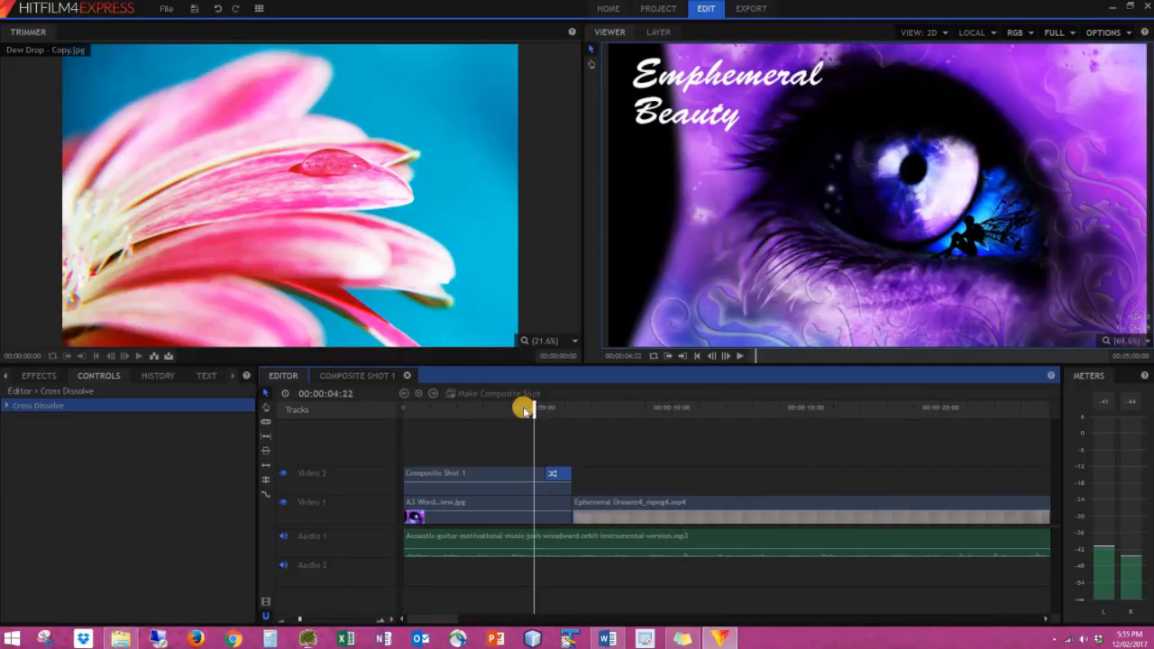
key(space)
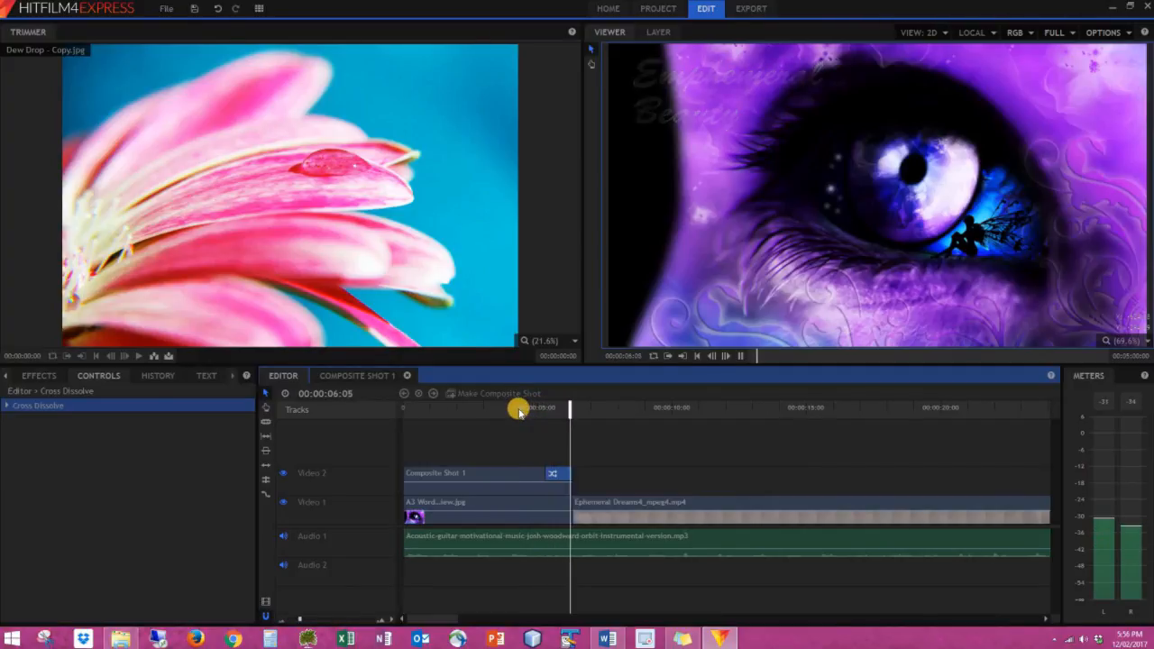
key(space)
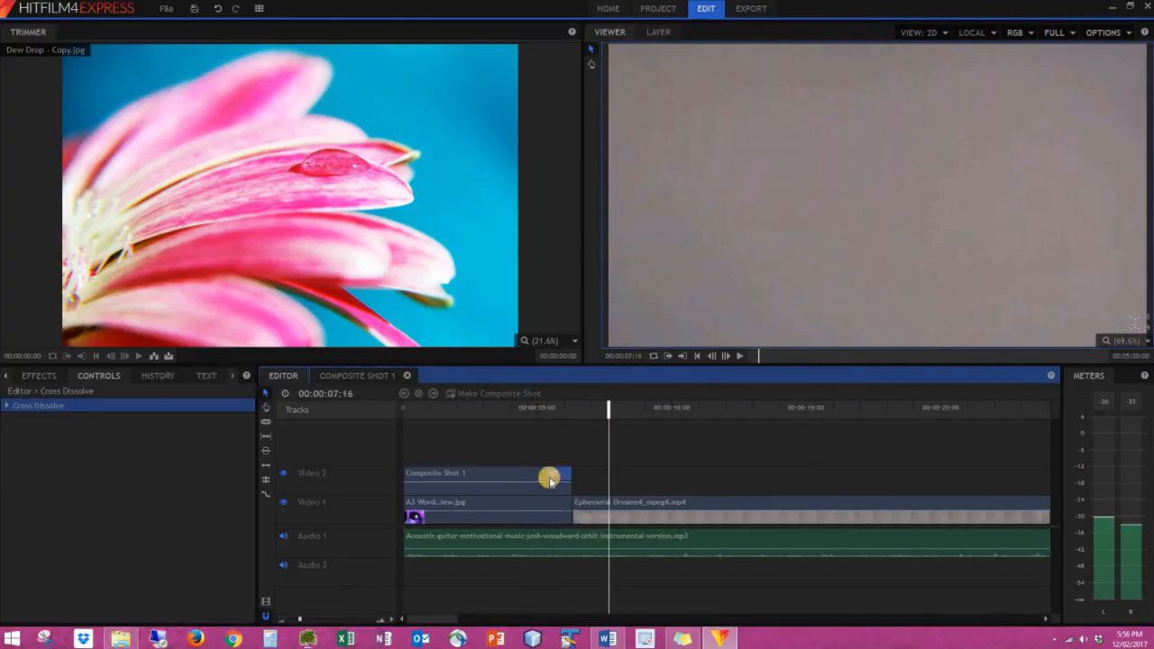
Step: Lengthen the Cross Dissolve at the end of Composite Shot 1 to about 2.5 seconds and play it back
drag(526, 472, 505, 473)
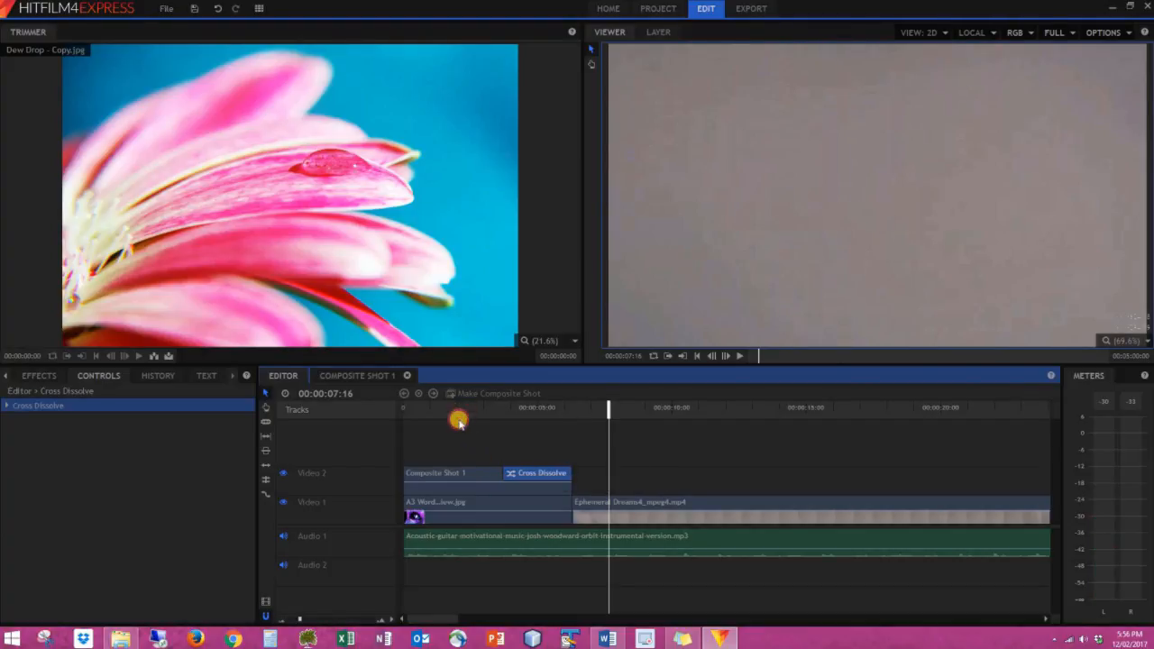
click(462, 419)
key(space)
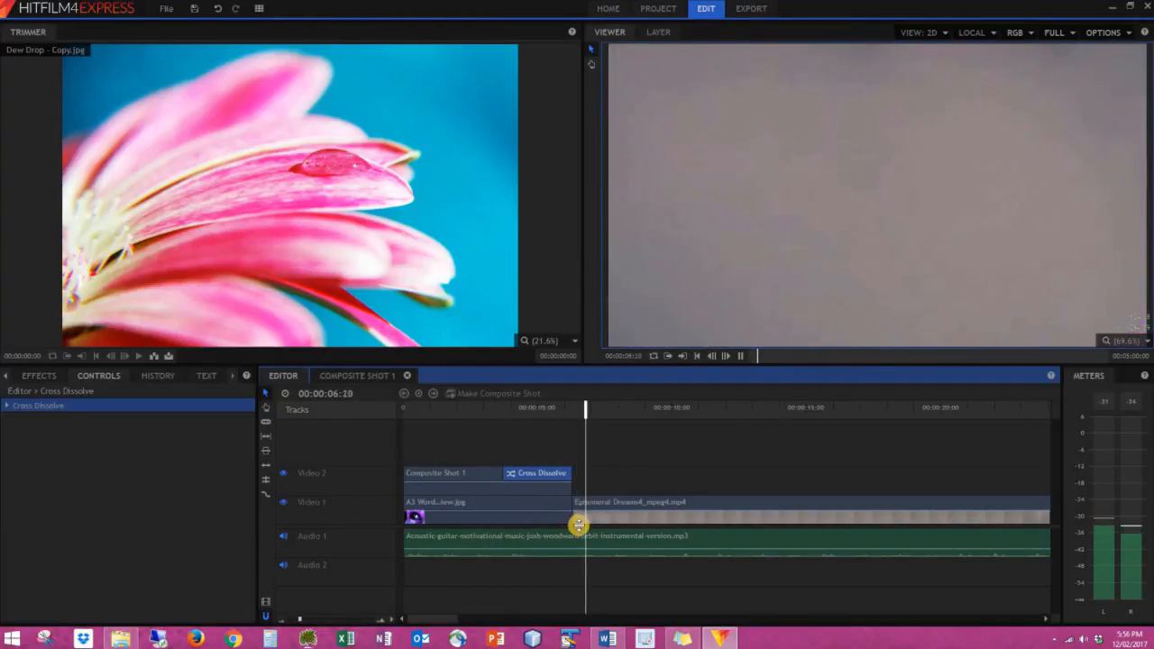
key(space)
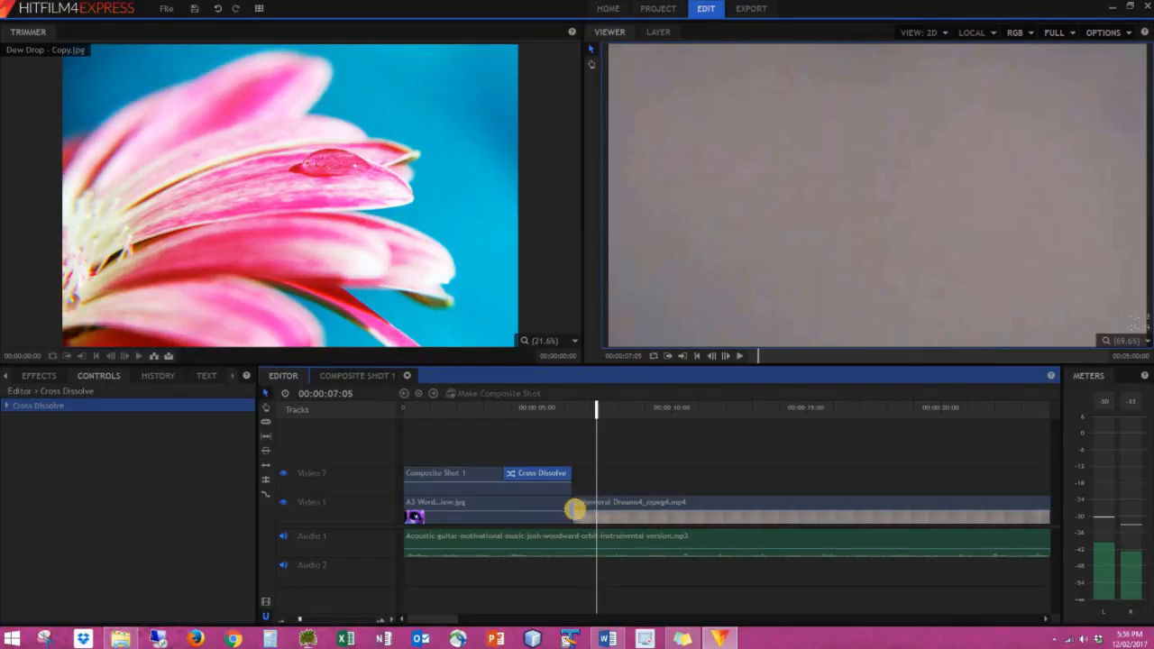
click(567, 407)
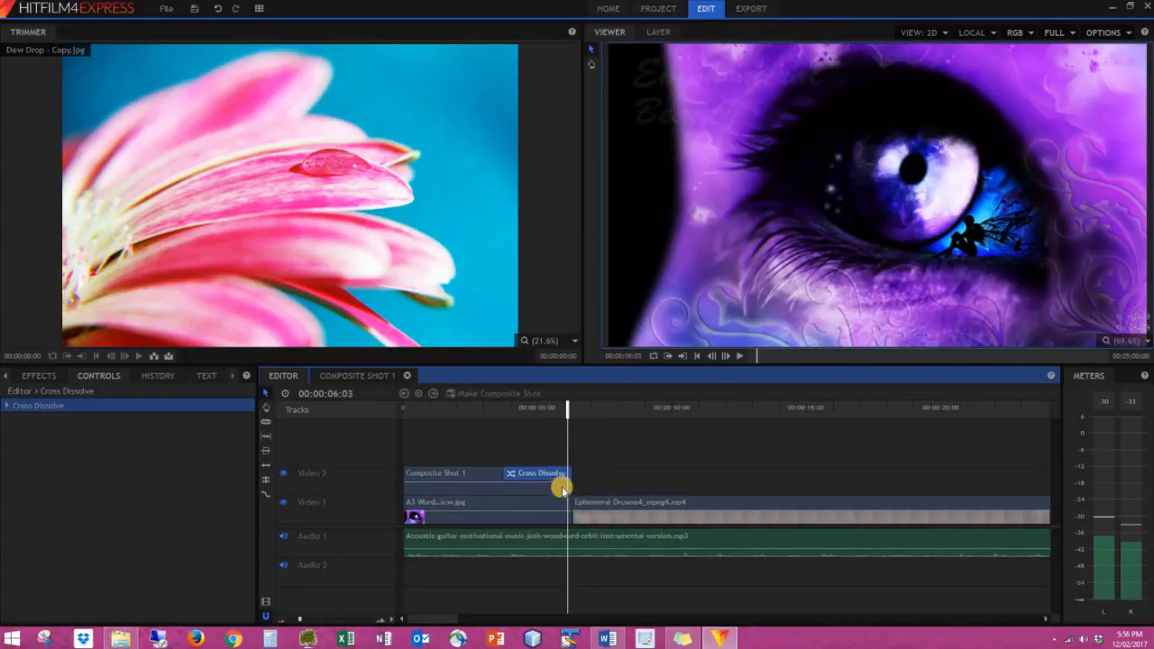
key(space)
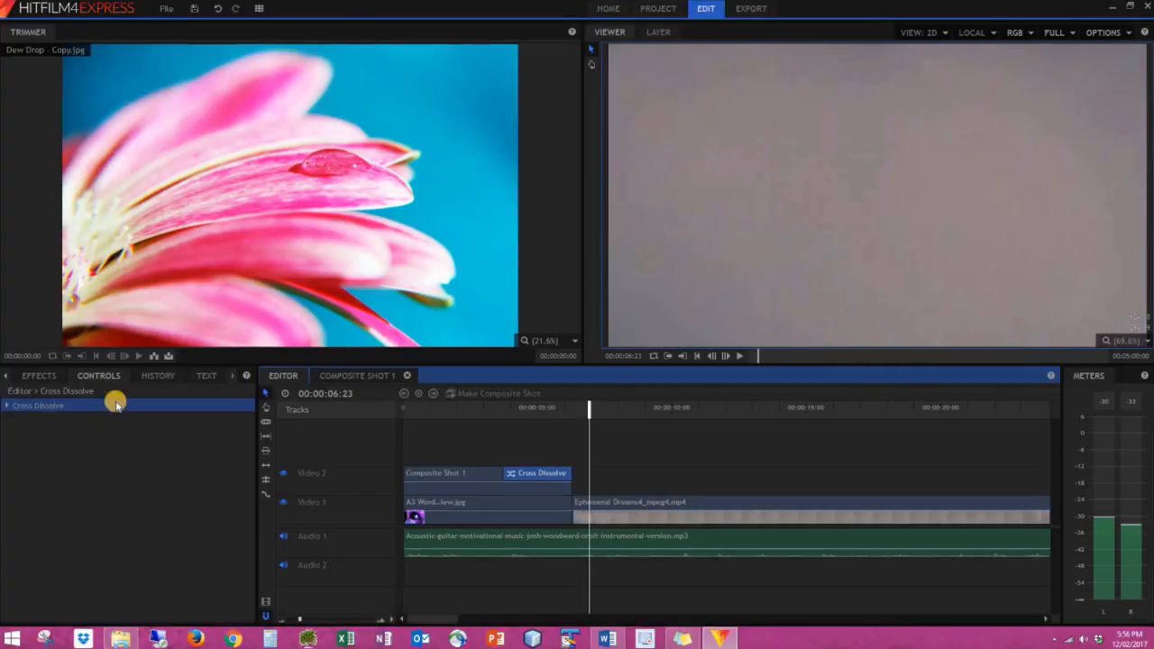
Step: Add a Cross Dissolve between the first image and the Ephemeral Dreams4_mpeg4.mp4 clip, extend it to about 3 seconds, and preview it
click(39, 375)
drag(75, 525, 530, 502)
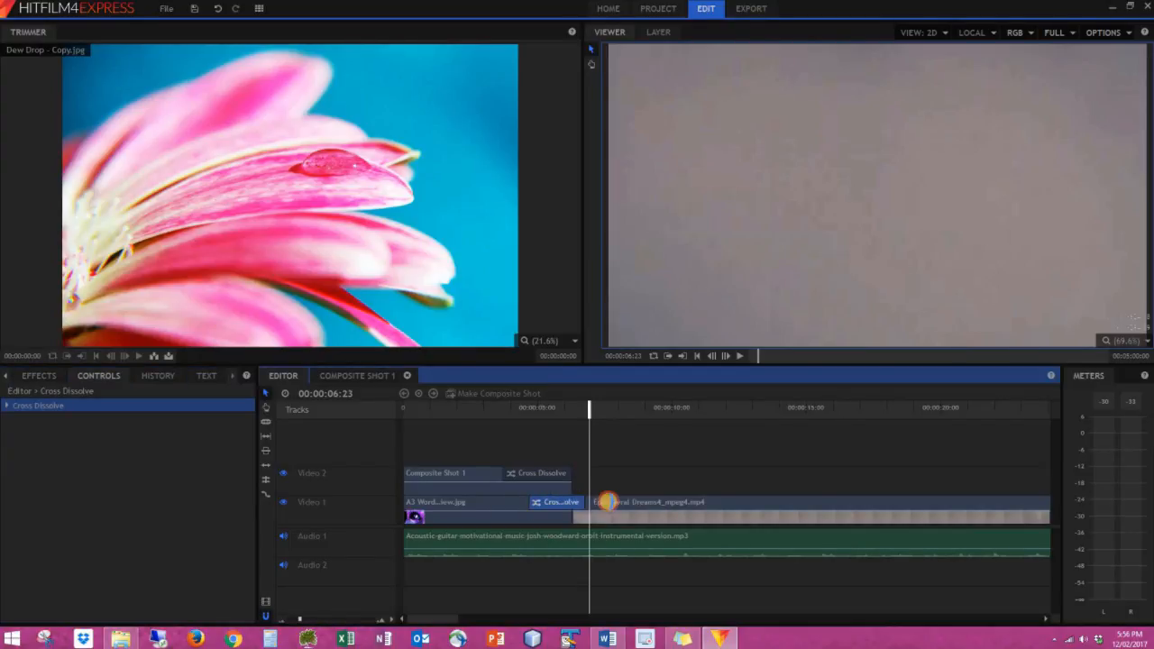
drag(609, 502, 611, 502)
click(524, 411)
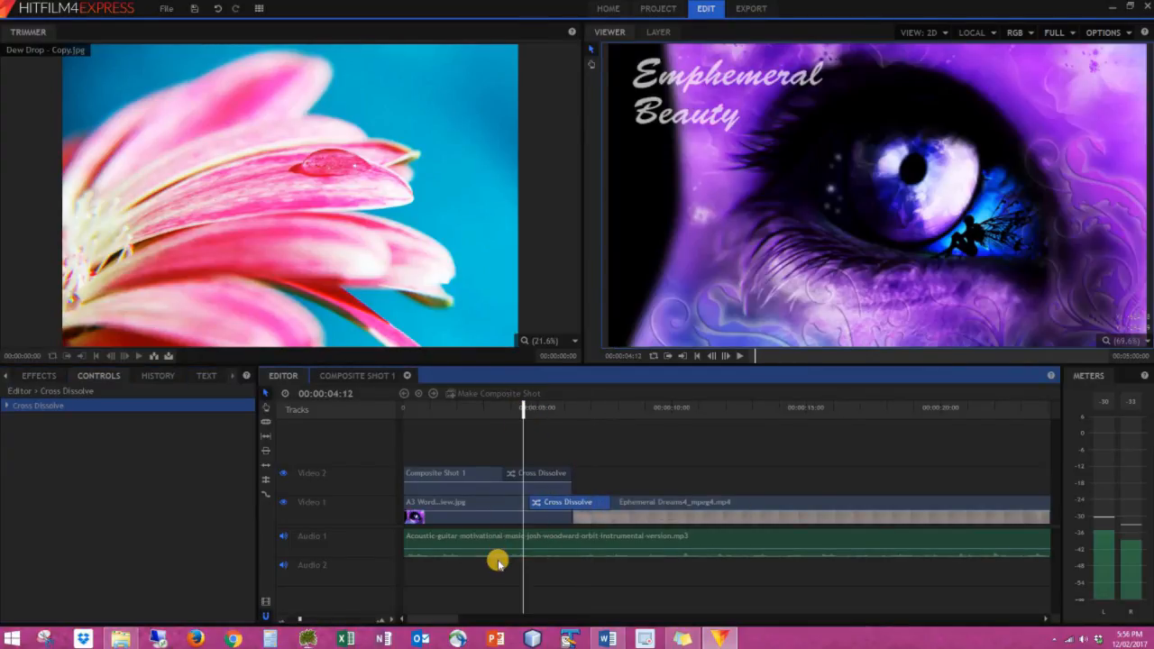
key(space)
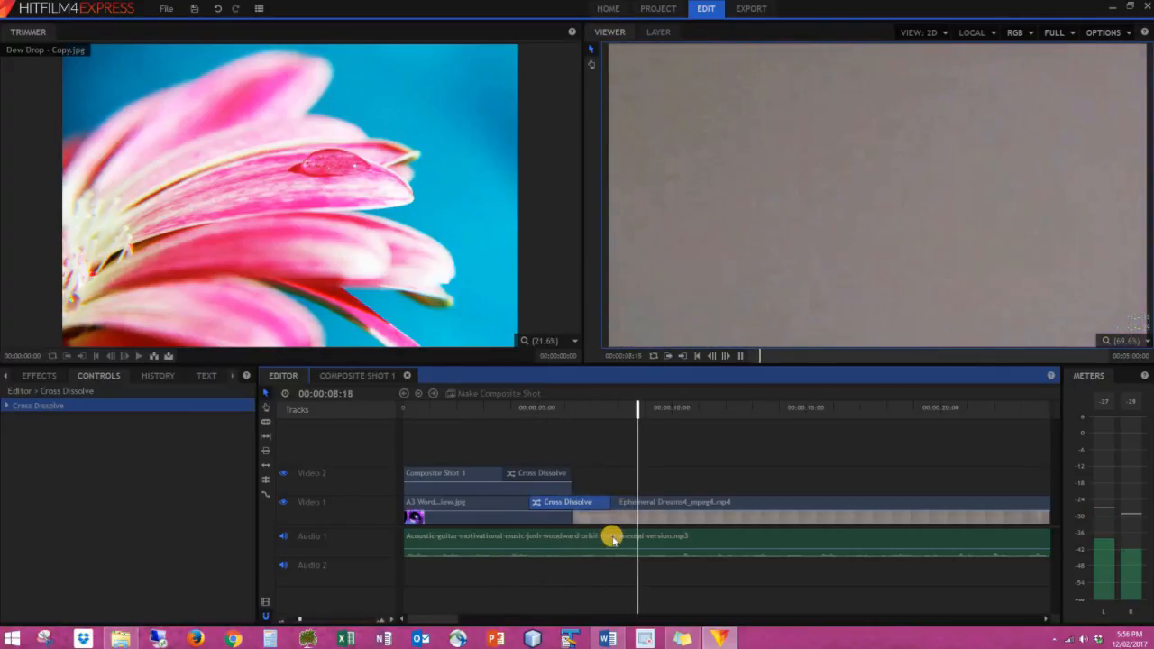
key(space)
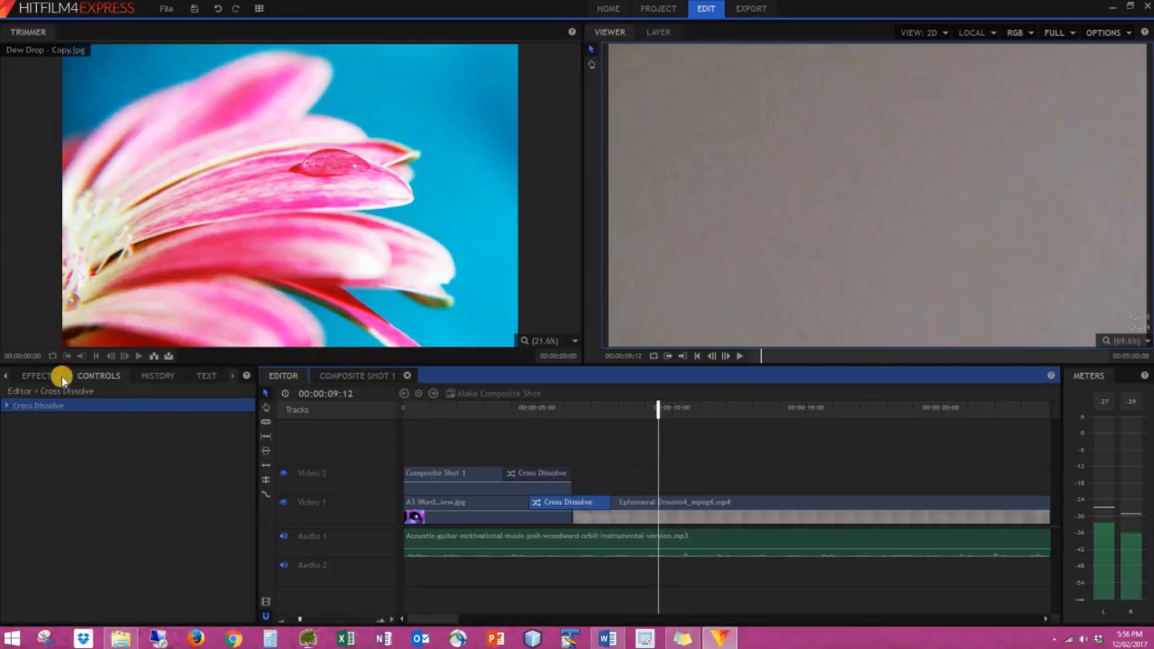
Step: Add an Additive Dissolve transition to the start of Composite Shot 1 on Video 2
click(38, 375)
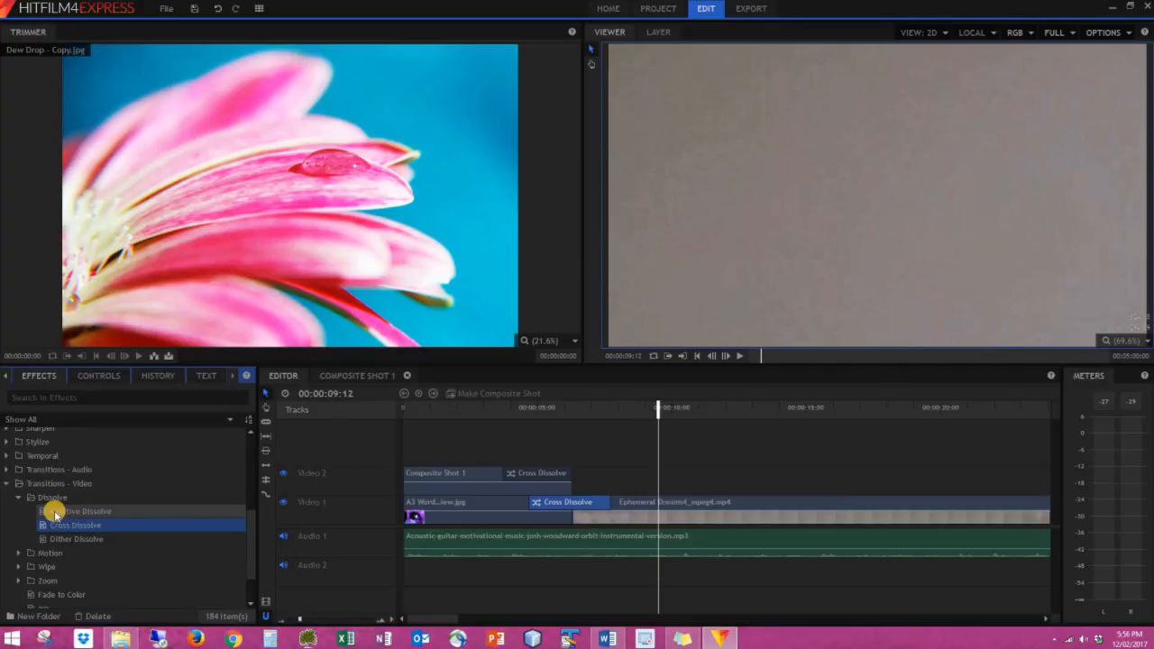
drag(54, 510, 410, 485)
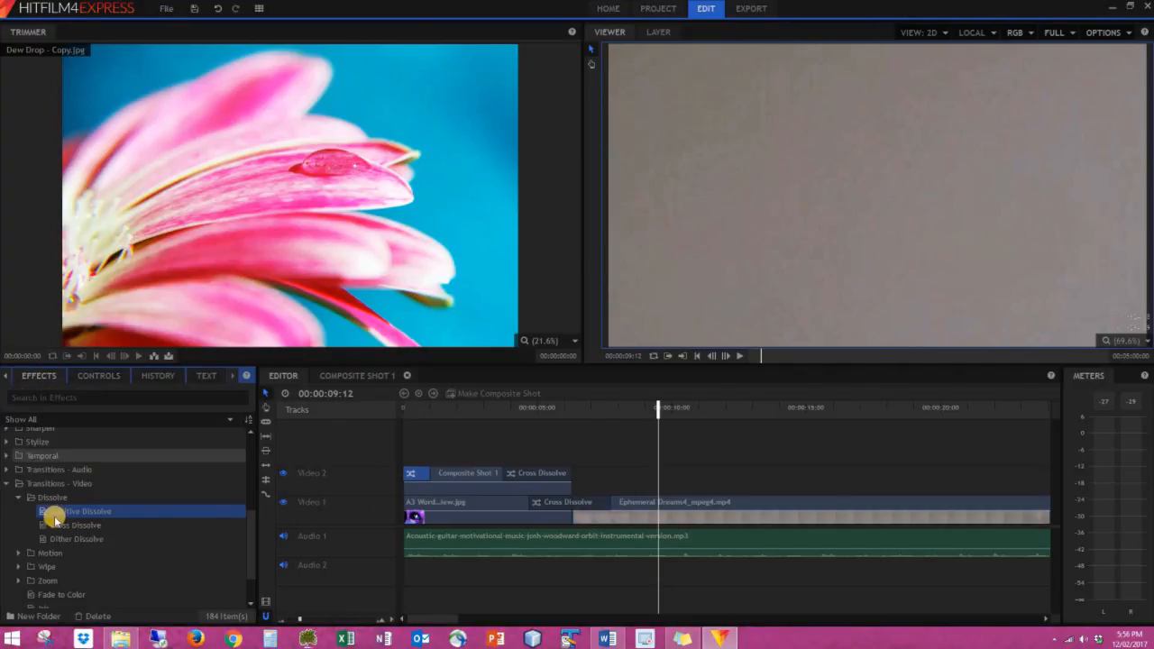
Step: Add an Additive Dissolve transition to the start of the first image on Video 1 and preview the opening from the beginning
drag(57, 511, 84, 512)
drag(392, 506, 411, 508)
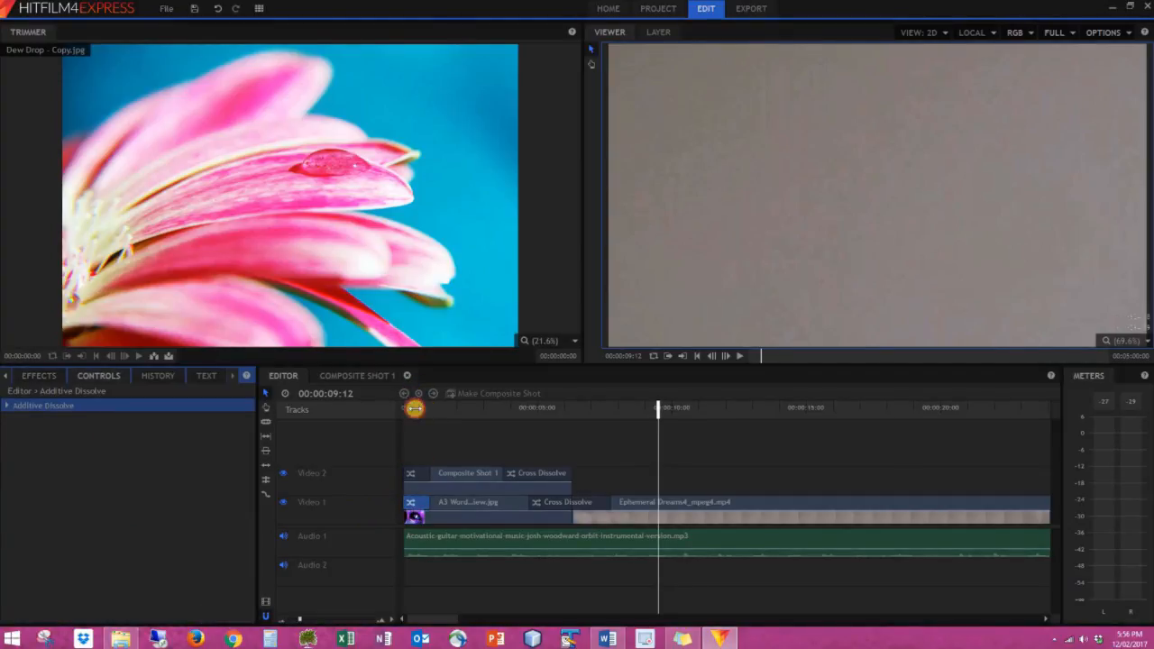
drag(414, 408, 391, 407)
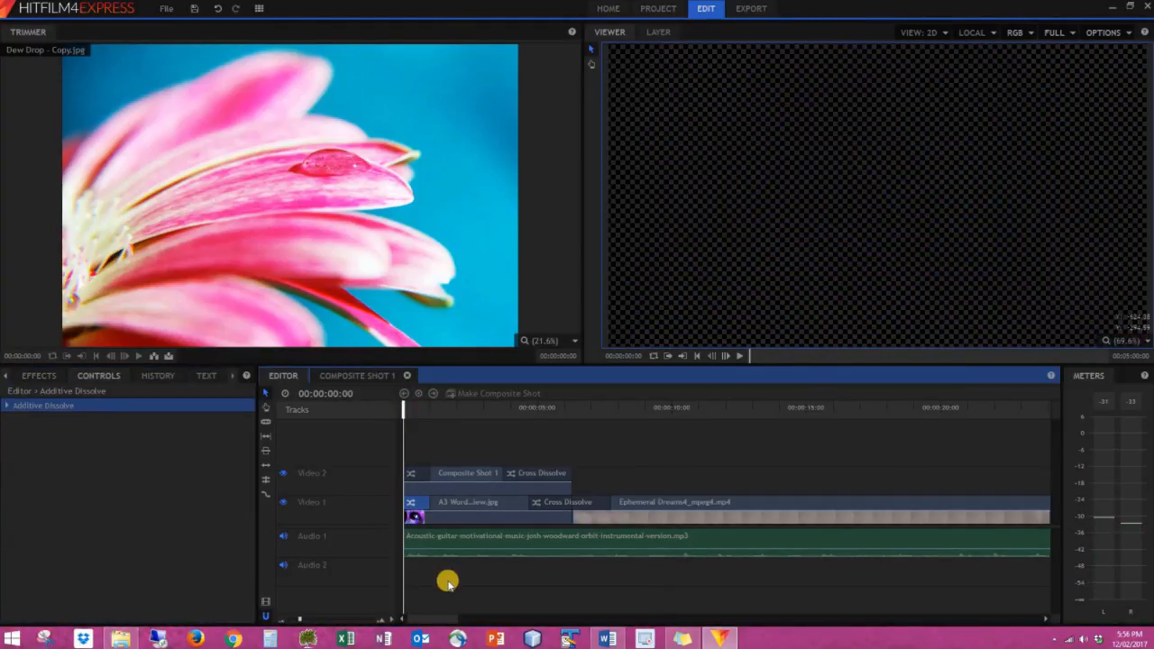
key(space)
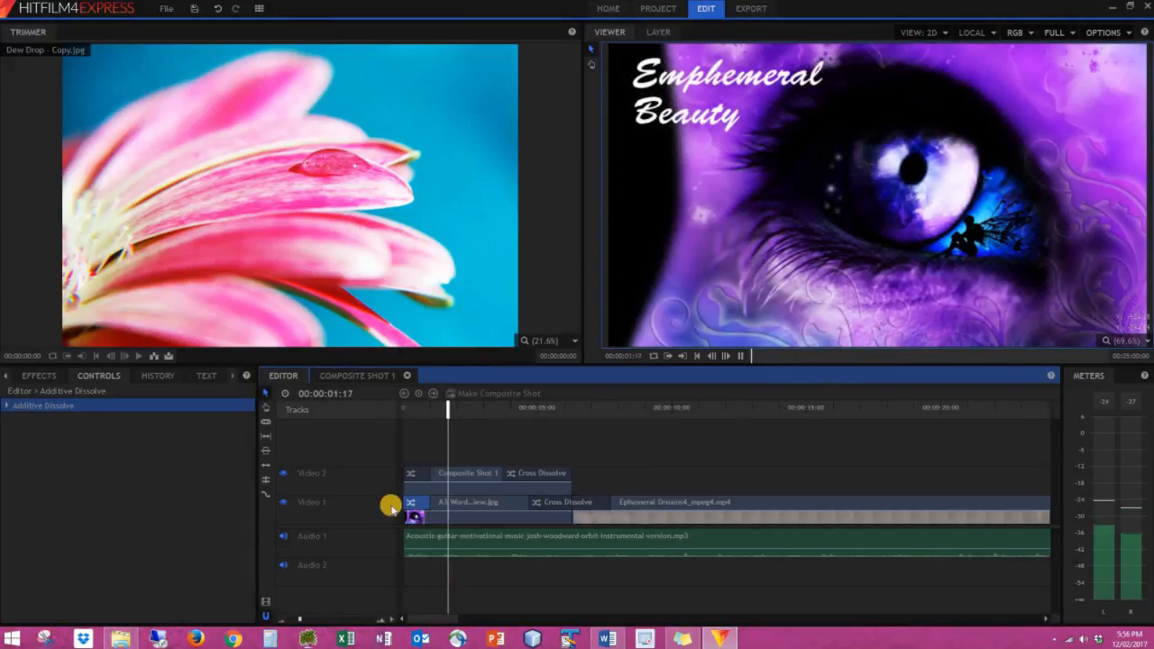
key(space)
Step: Lengthen the Additive Dissolves at the start of Composite Shot 1 and the first image to about 1.5 seconds each and play them back
click(435, 472)
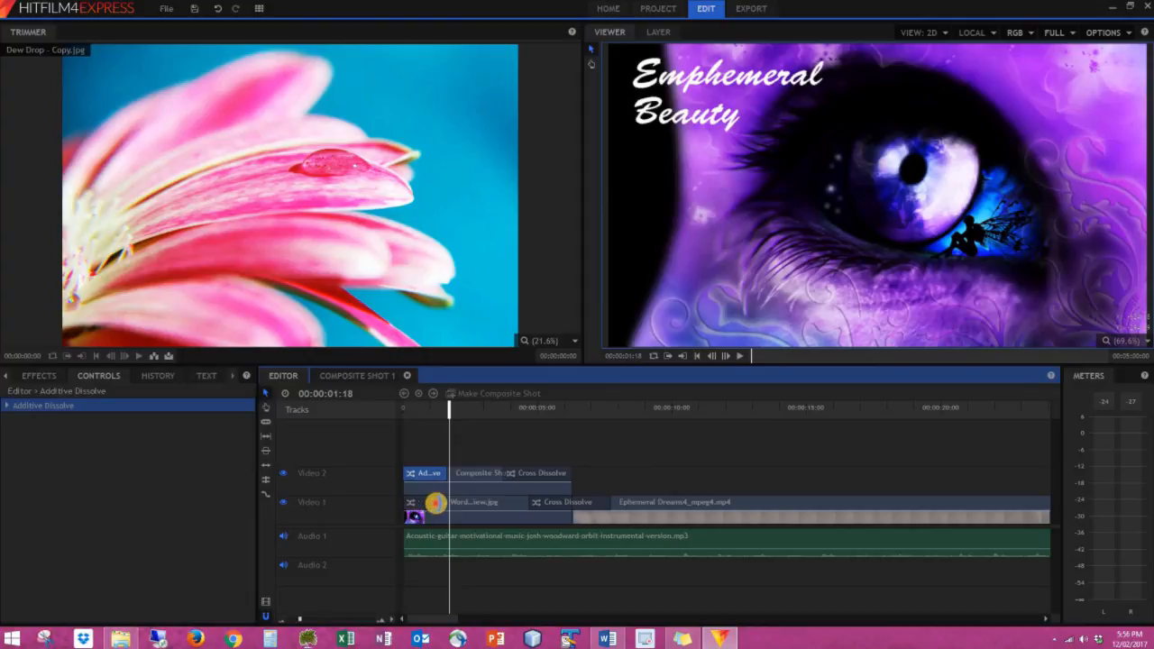
click(435, 502)
click(404, 404)
key(space)
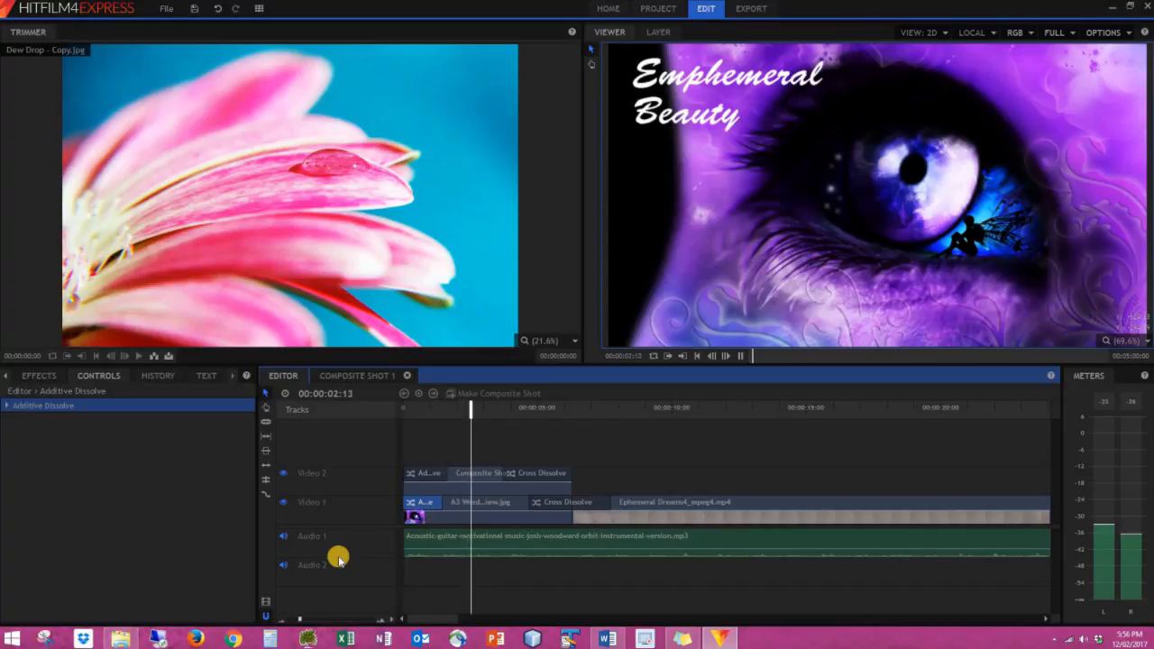
key(space)
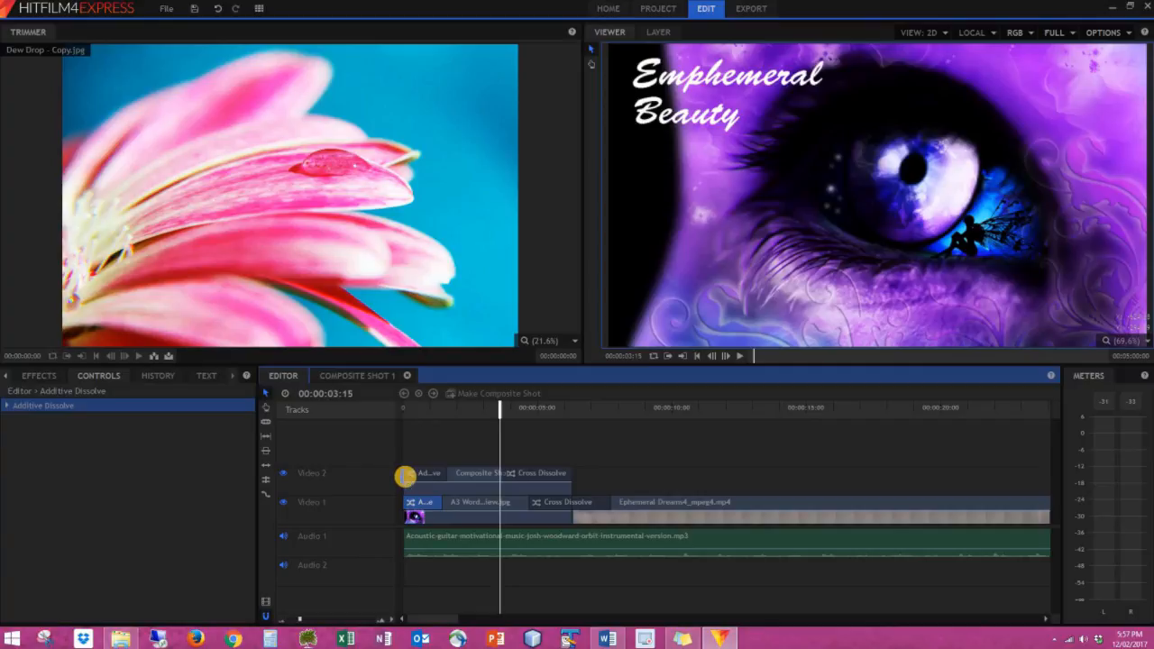
Step: Make Composite Shot 1 on Video 2 start about 1.4 seconds into the timeline, keeping its end point, and play the opening back
drag(405, 476, 424, 405)
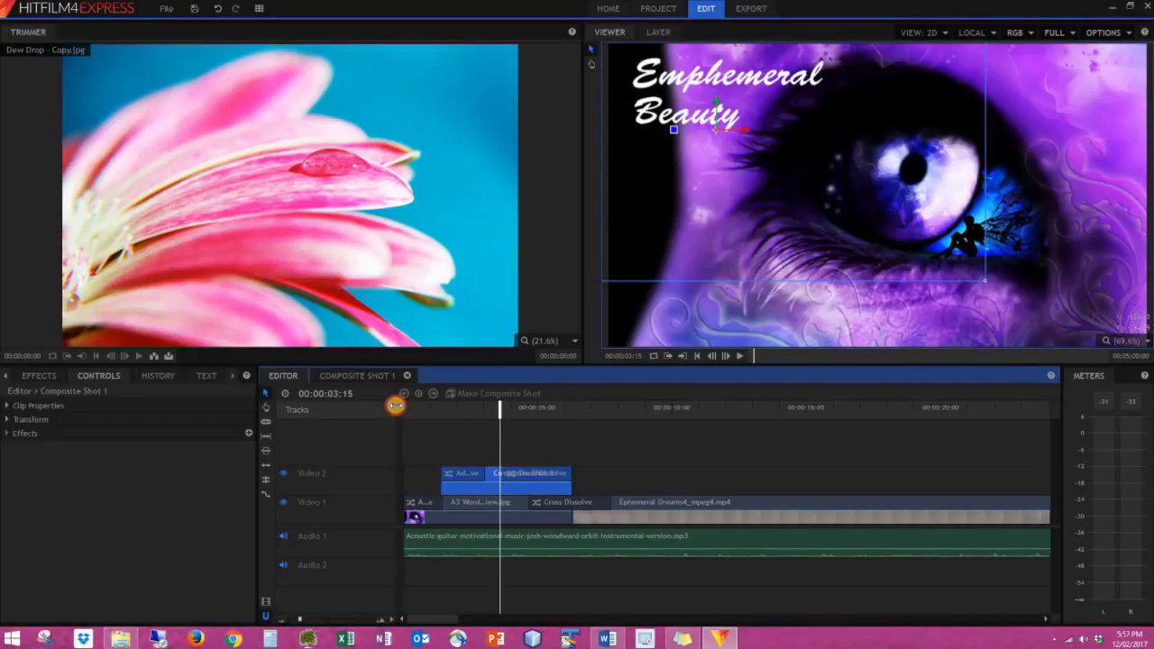
click(395, 405)
key(space)
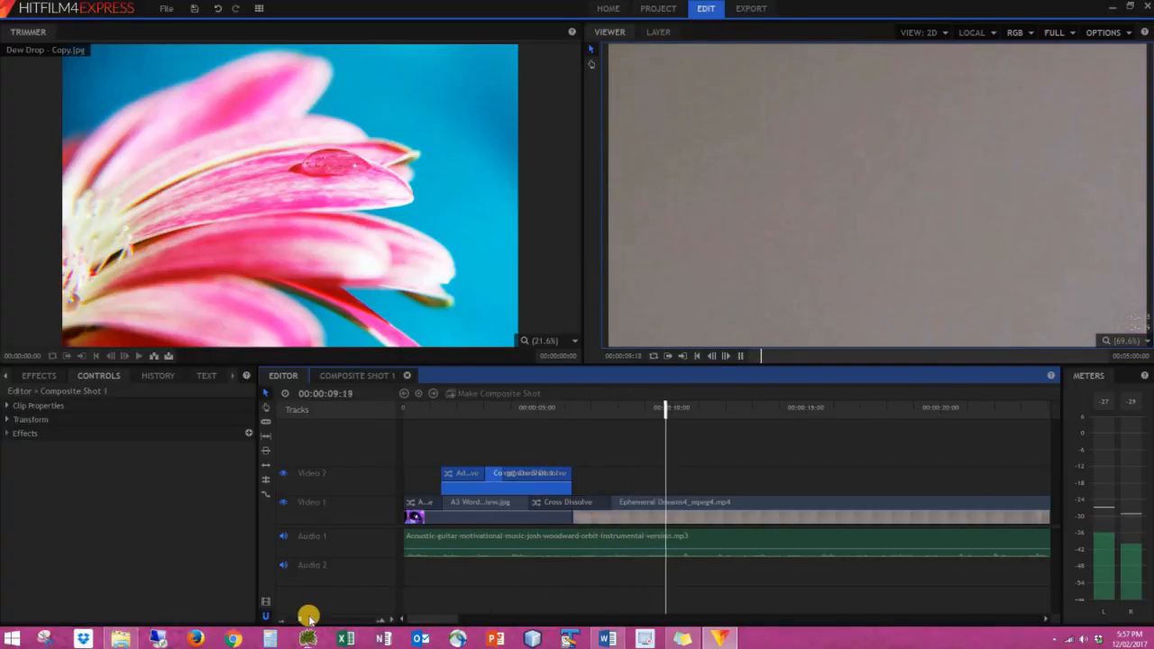
click(651, 460)
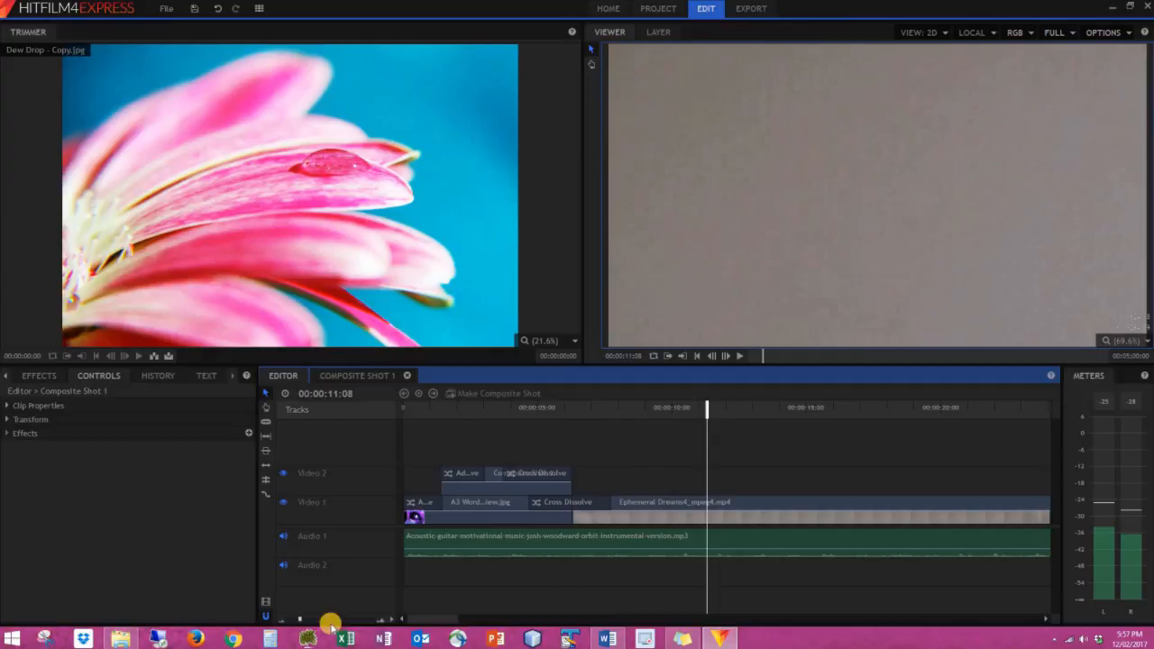
Step: Add Cross Dissolve transitions between the Ephemeral Dreams4_mpeg4.mp4 clip and all following images on Video 1, and at the end of the last image
scroll(292, 621, down, 4)
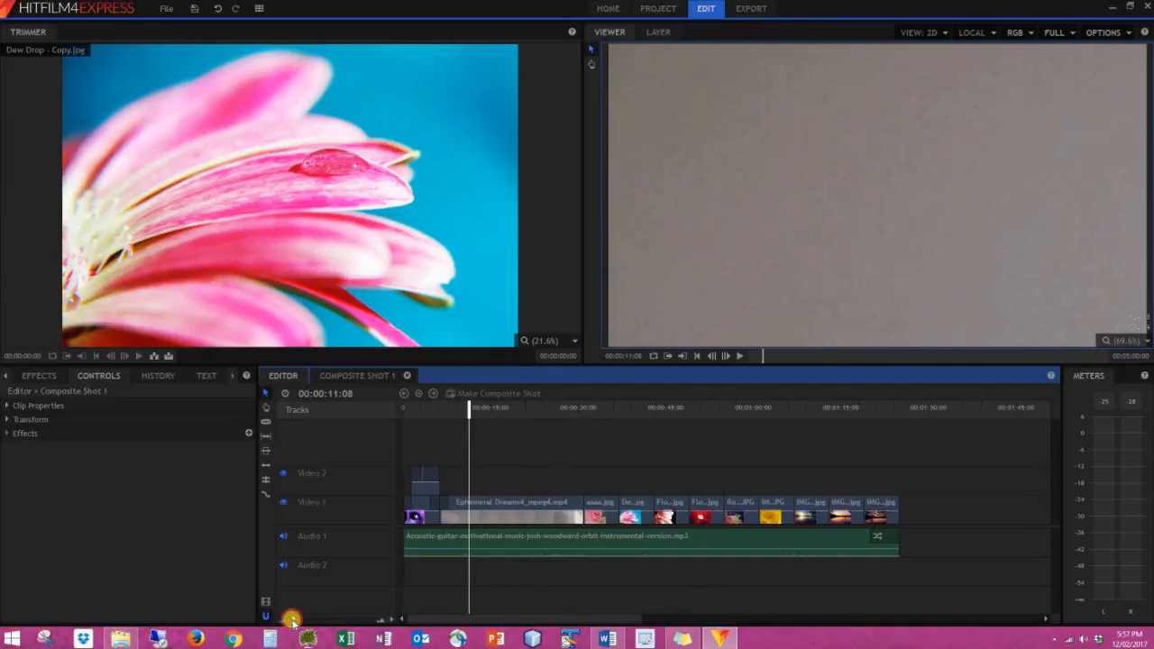
click(47, 377)
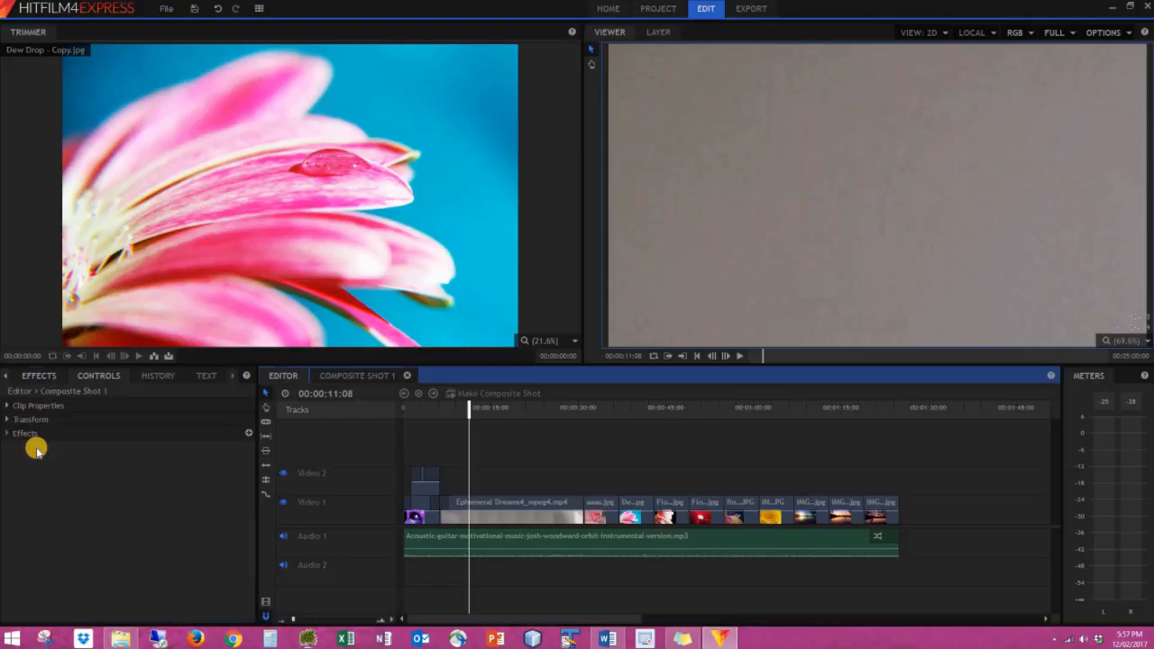
drag(82, 524, 583, 510)
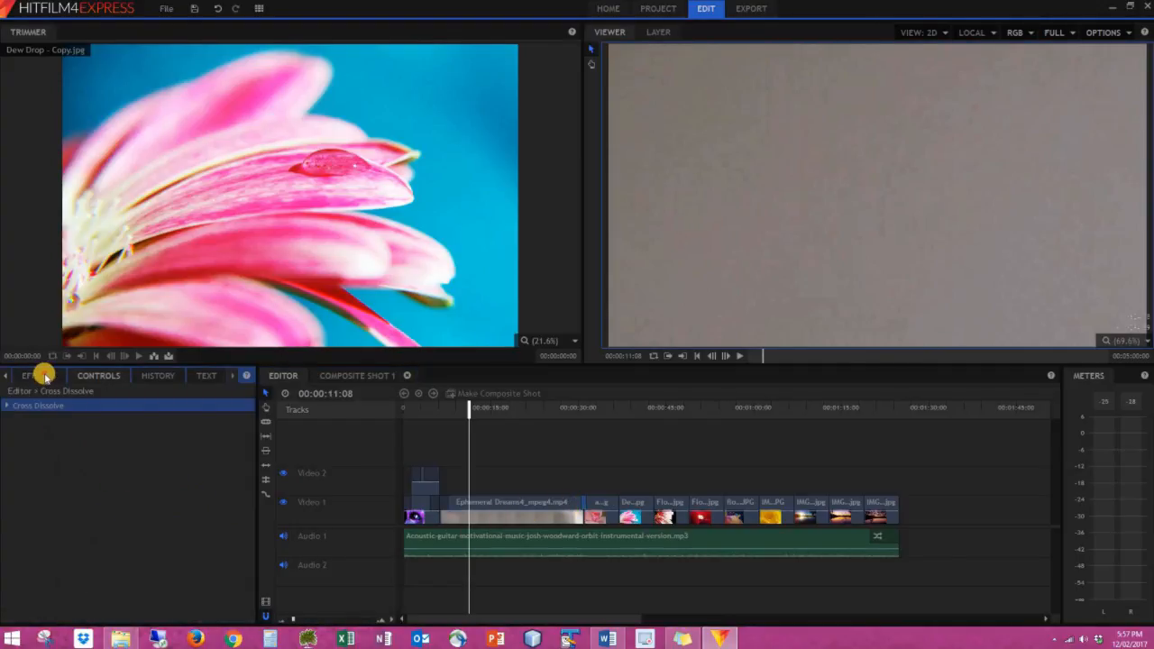
click(45, 377)
drag(73, 525, 497, 527)
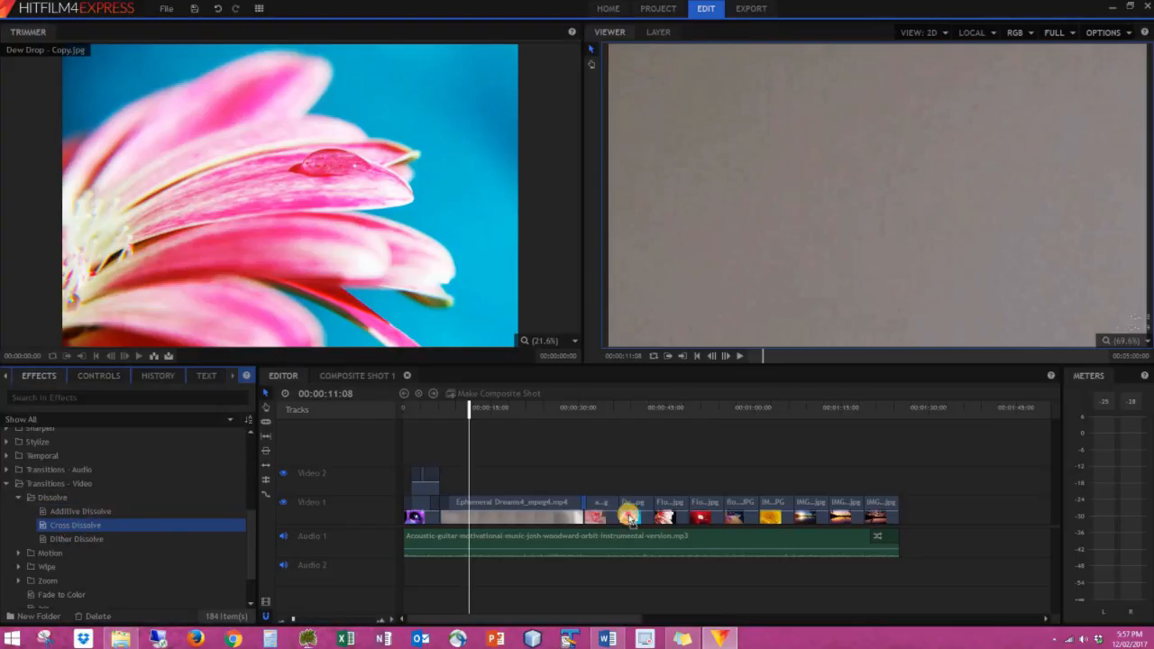
click(43, 375)
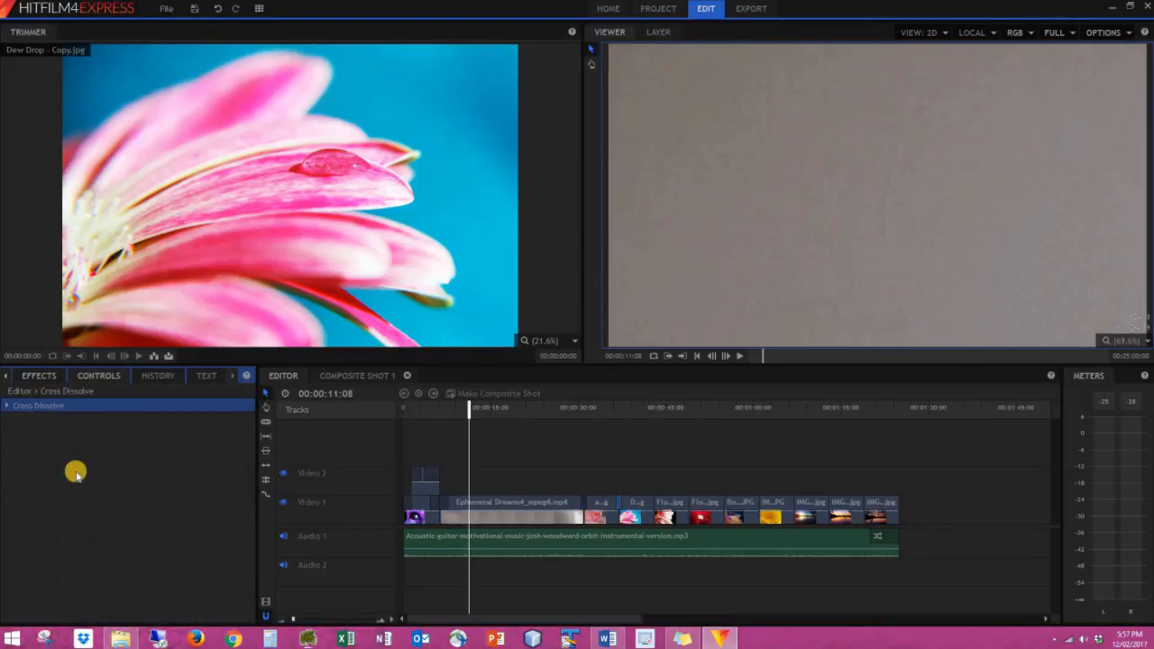
drag(79, 524, 891, 507)
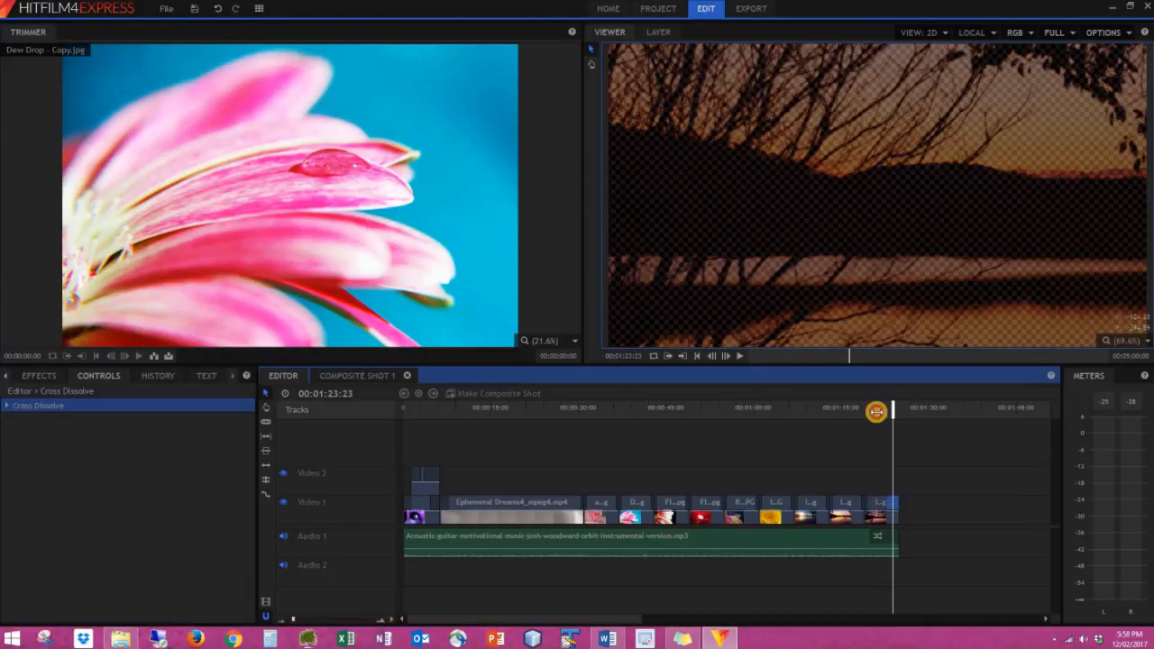
Step: Preview the closing Cross Dissolve on the last image and return the playhead to the end of the clips at 00:01:25:00
click(877, 411)
key(space)
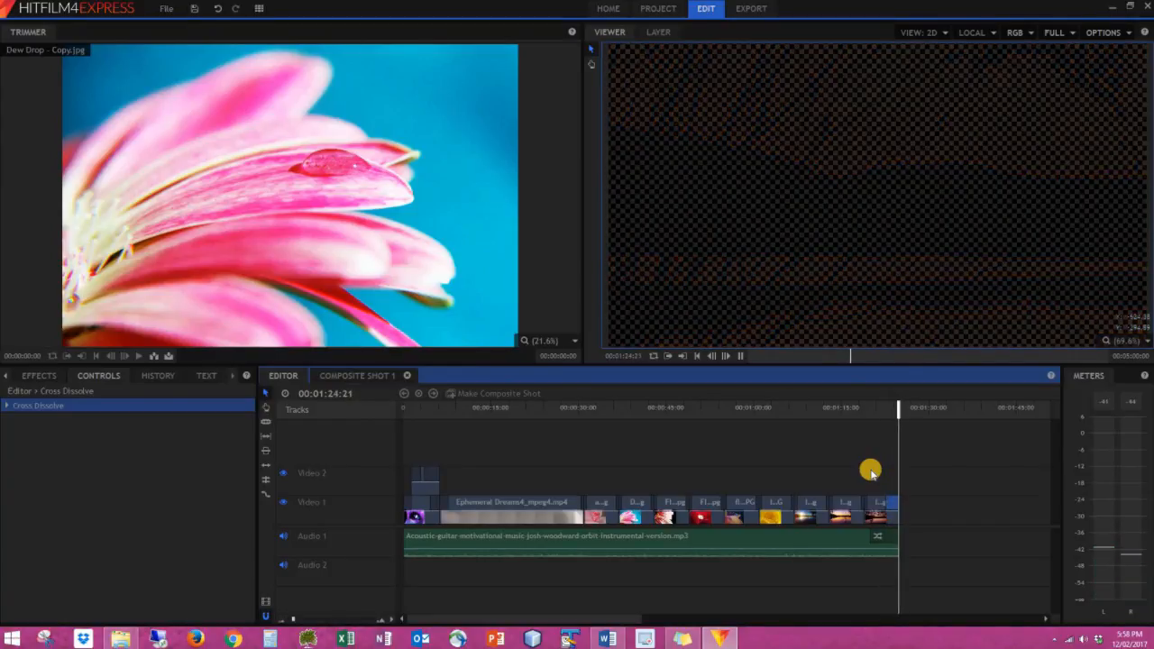
key(space)
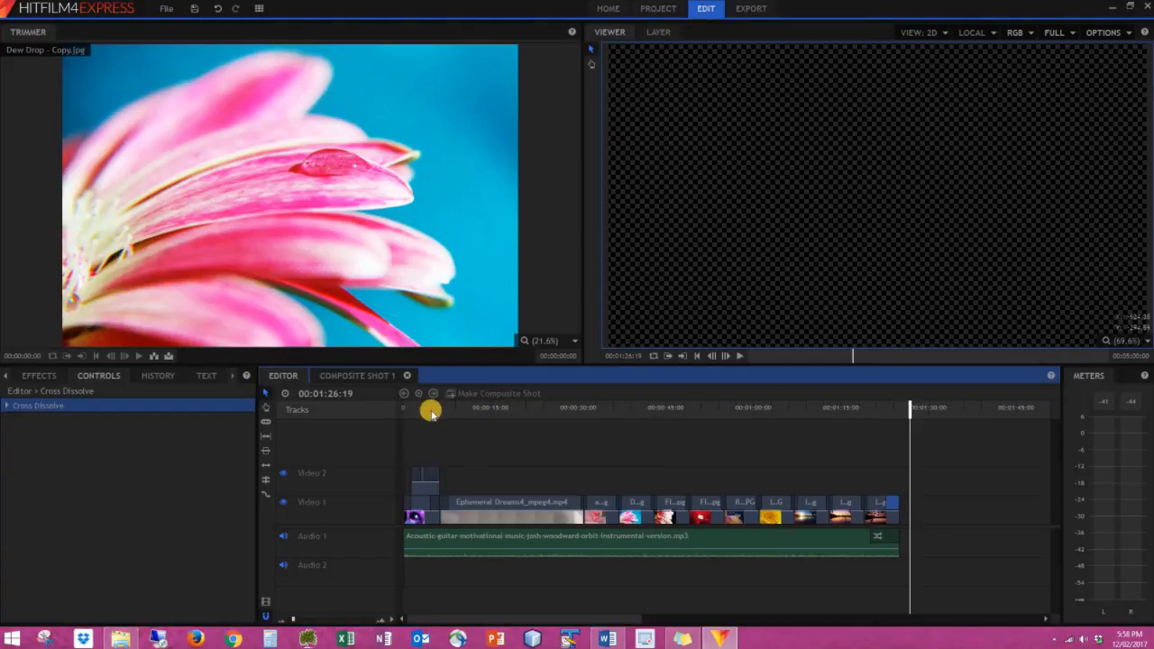
drag(901, 409, 900, 409)
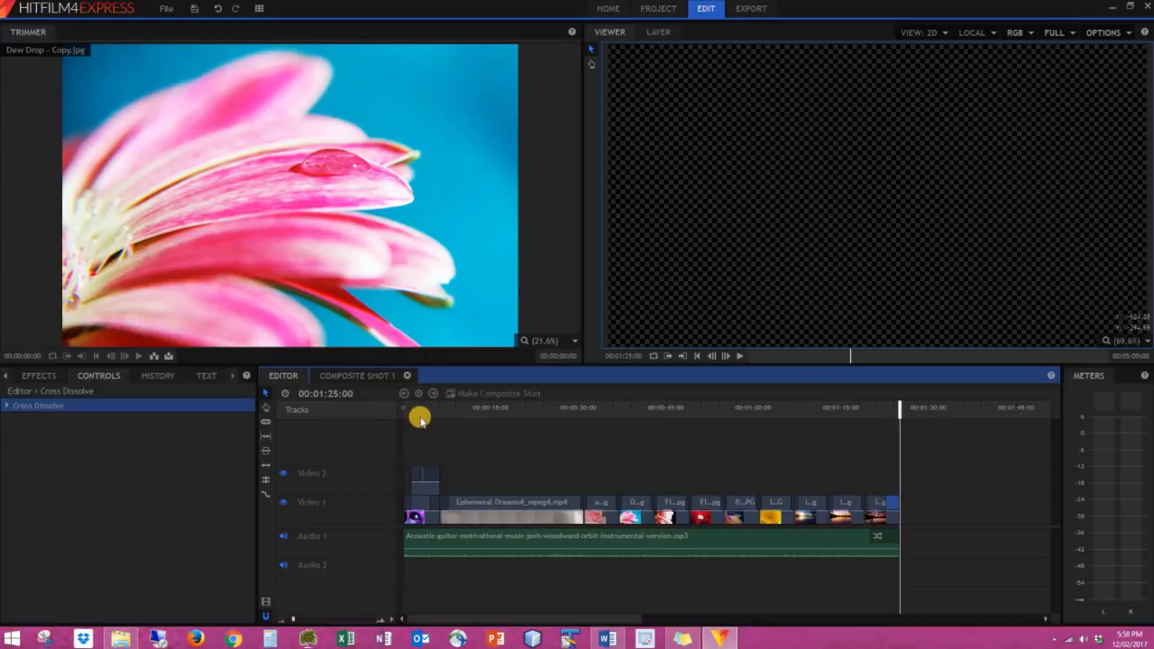
Step: Play the edited timeline from the beginning to check the title and transitions, and save the project
drag(407, 407, 403, 424)
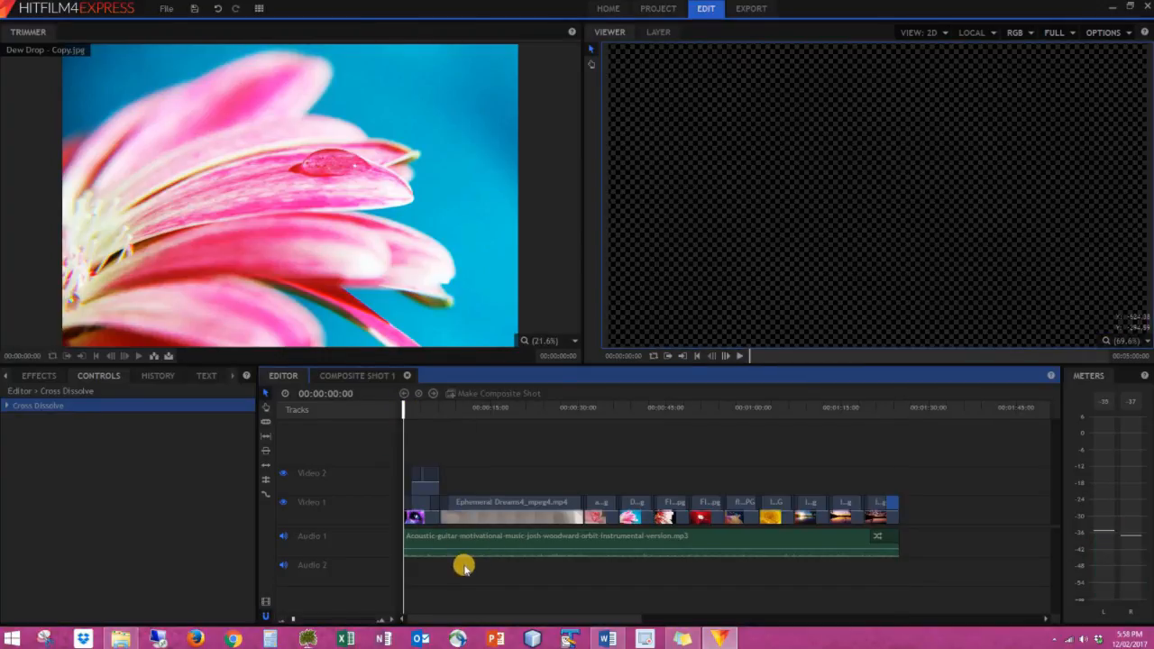
key(space)
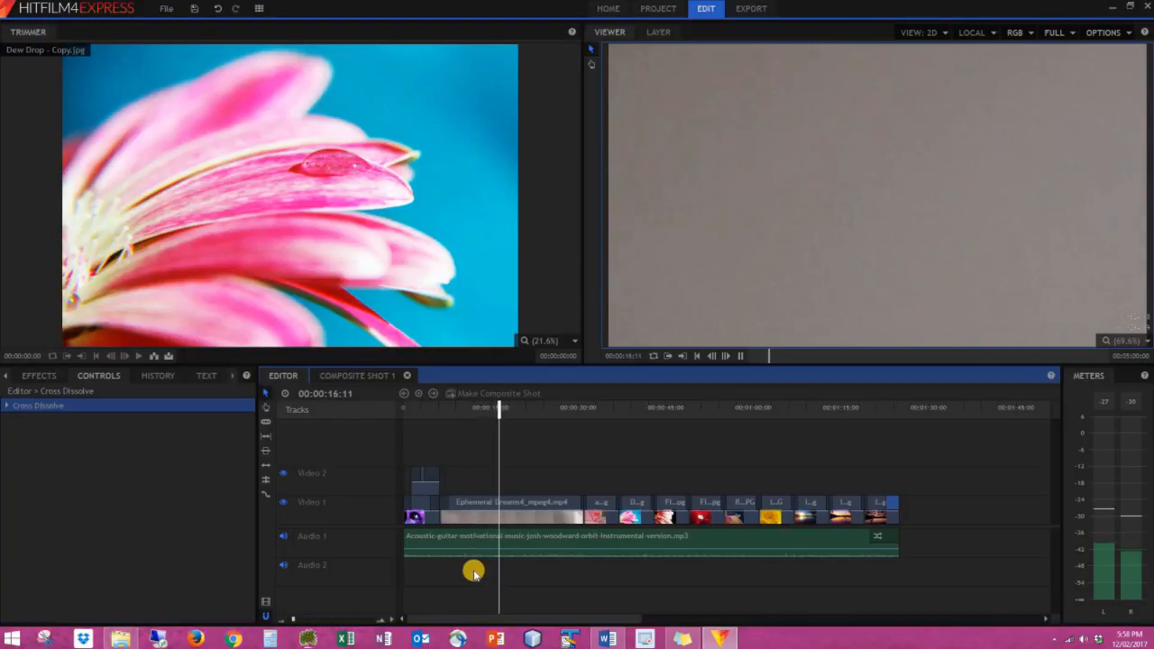
key(space)
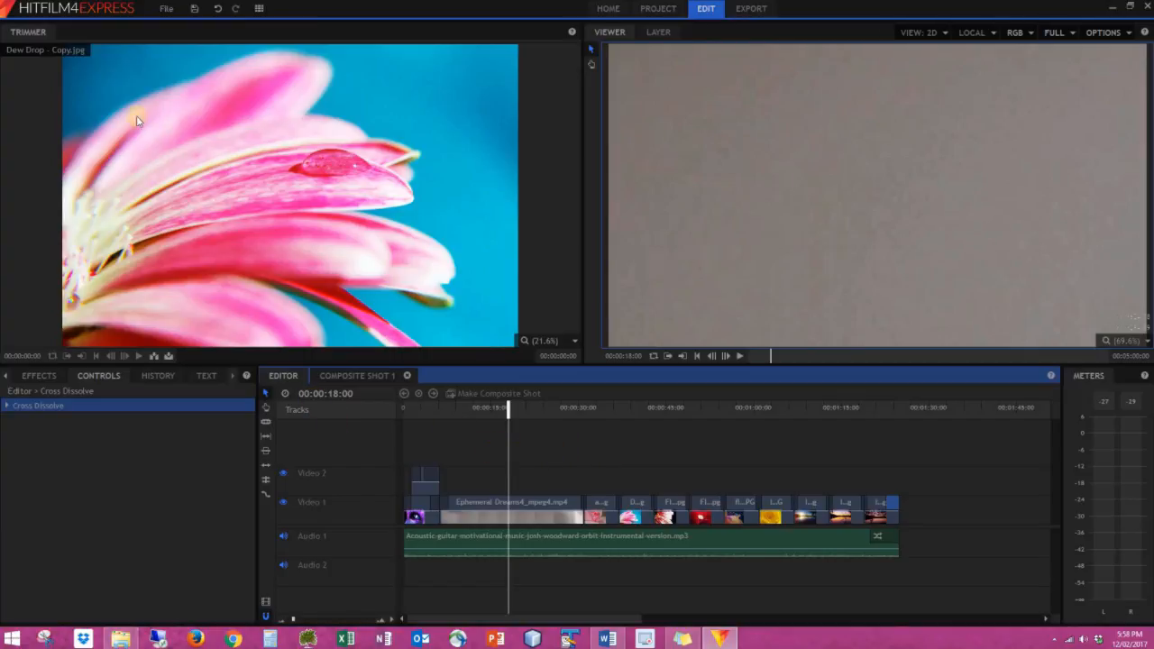
click(167, 11)
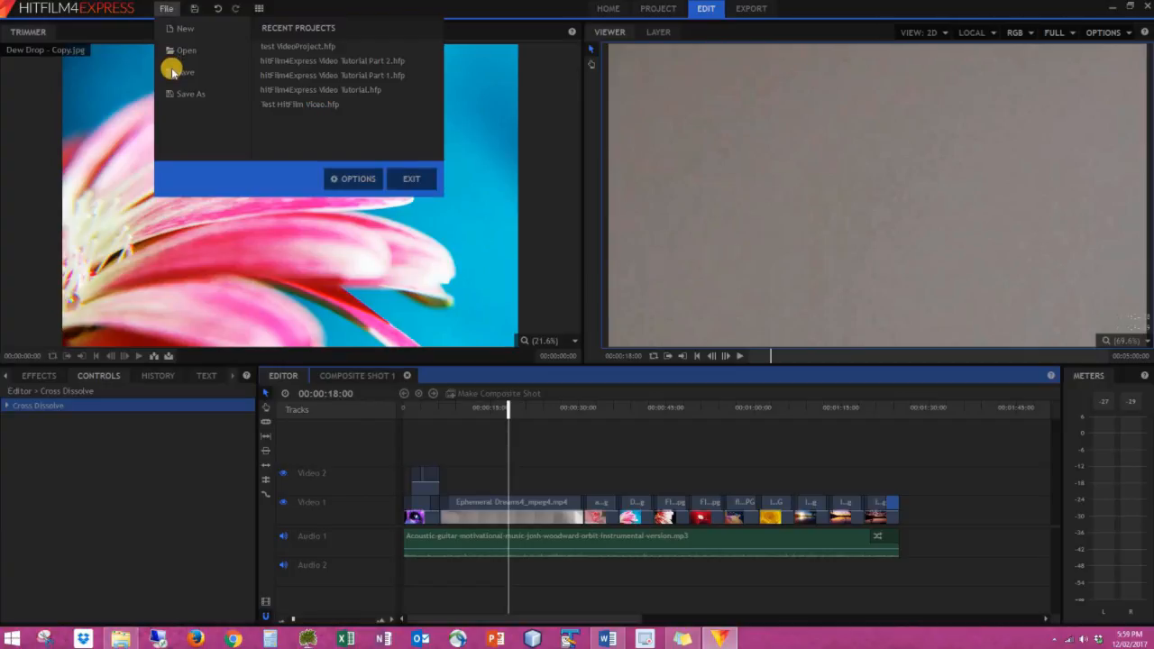
click(180, 72)
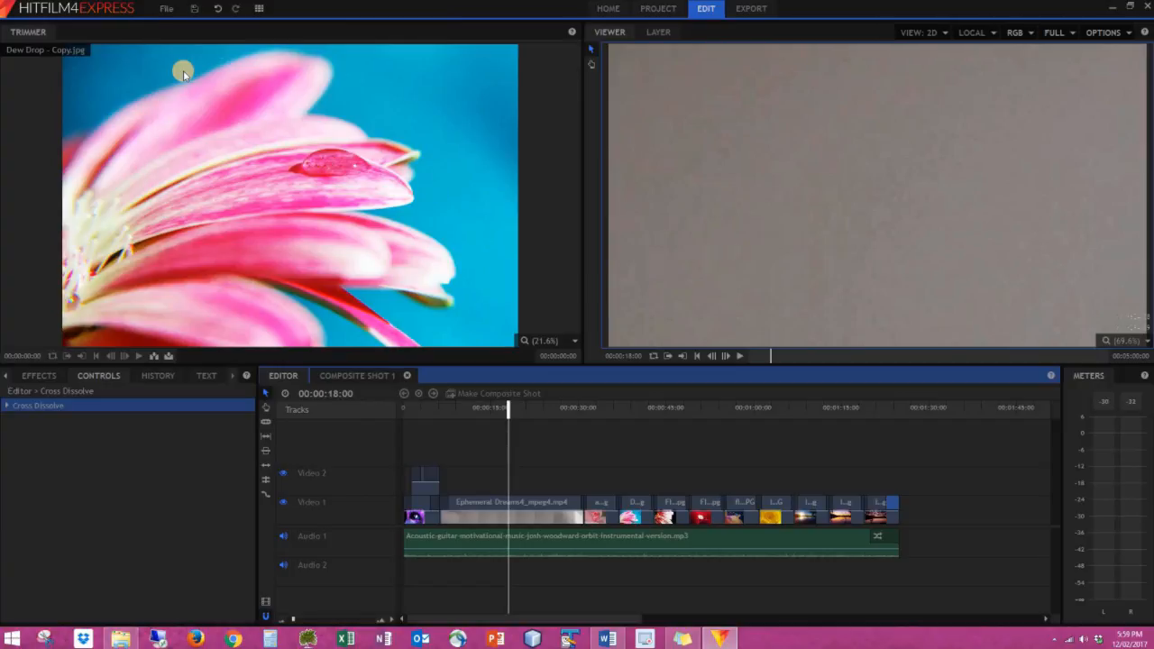